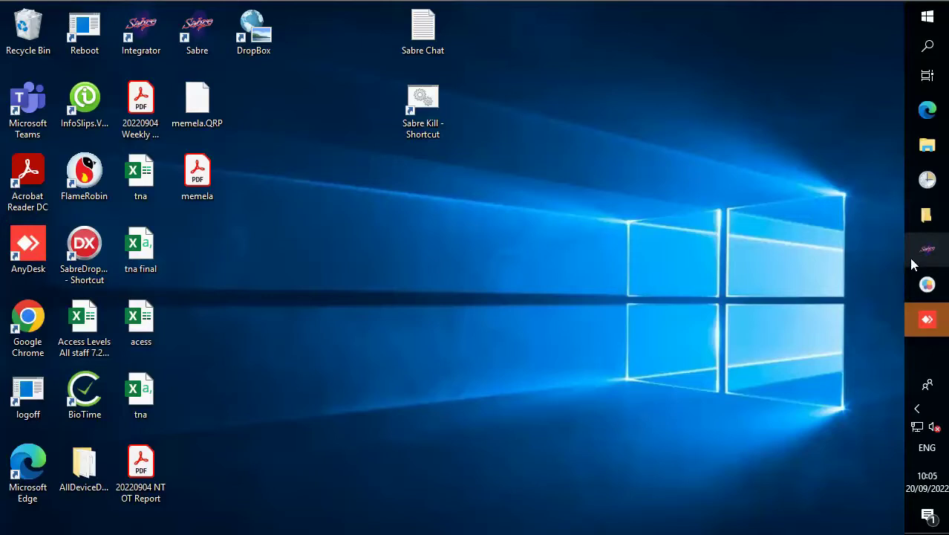
Bring up and then dismiss the File Explorer jump list on the taskbar.
right_click(911, 205)
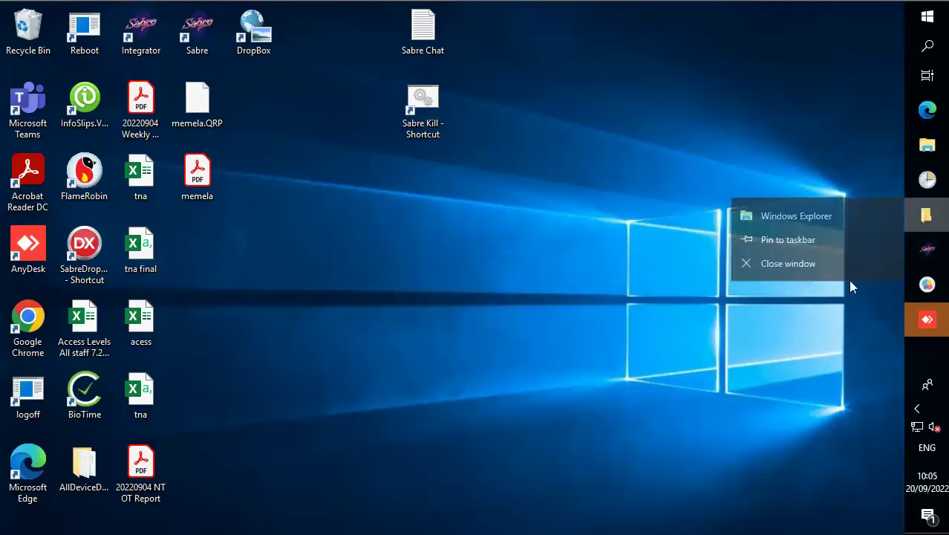
left_click(813, 417)
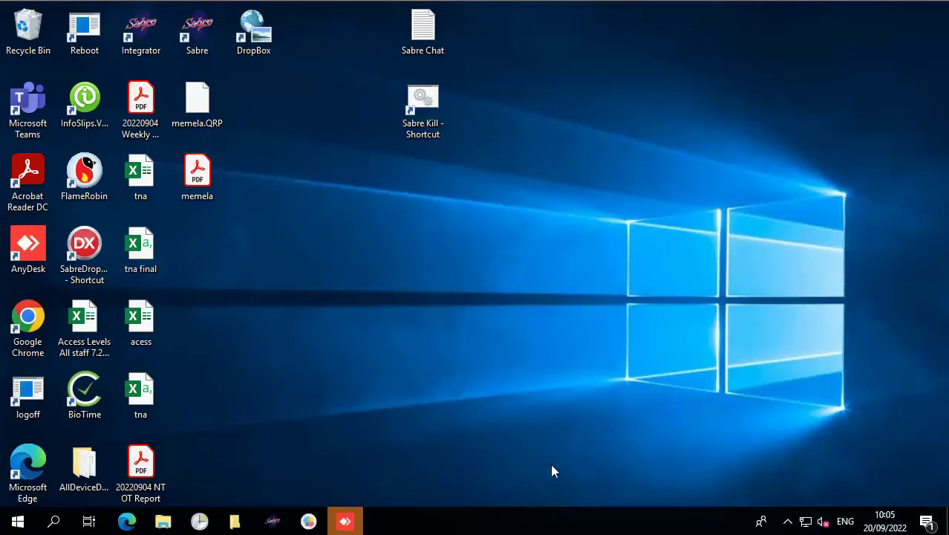
View employee 1162's BioTime edit form, dock the taskbar right, cancel, and minimise Edge.
left_click(133, 525)
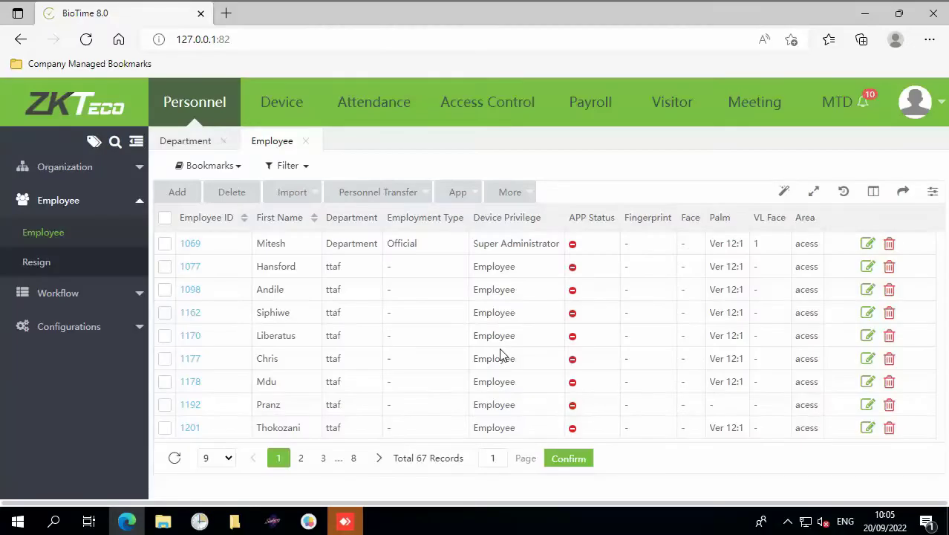
left_click(191, 312)
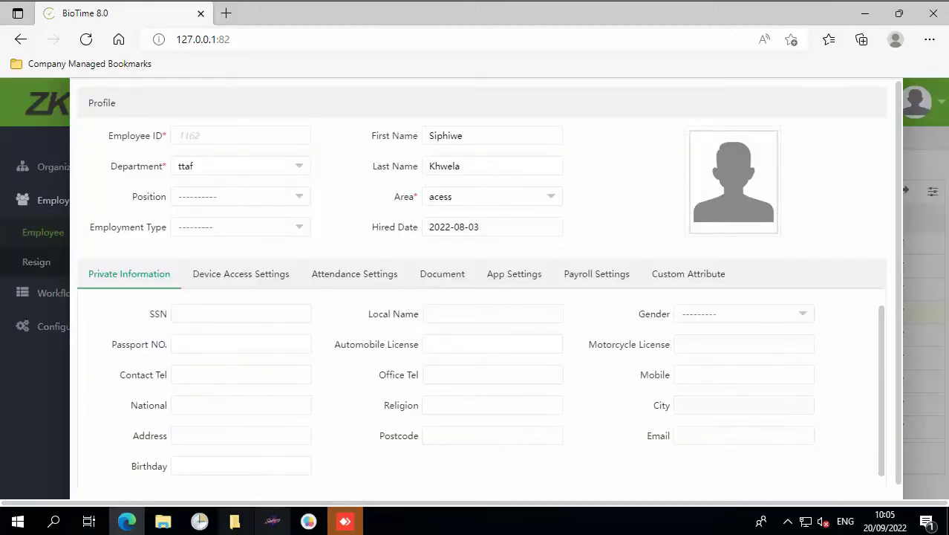
left_click(418, 522)
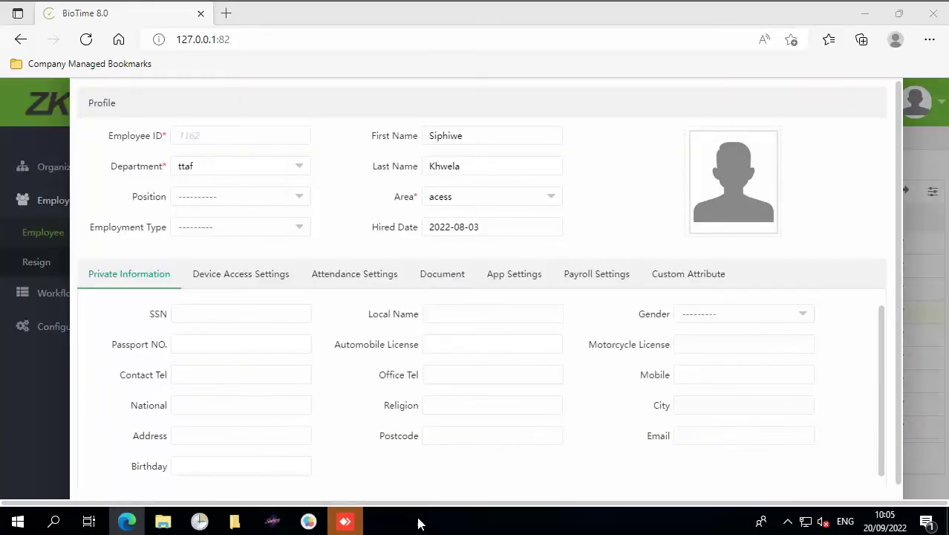
left_click_drag(417, 522, 938, 305)
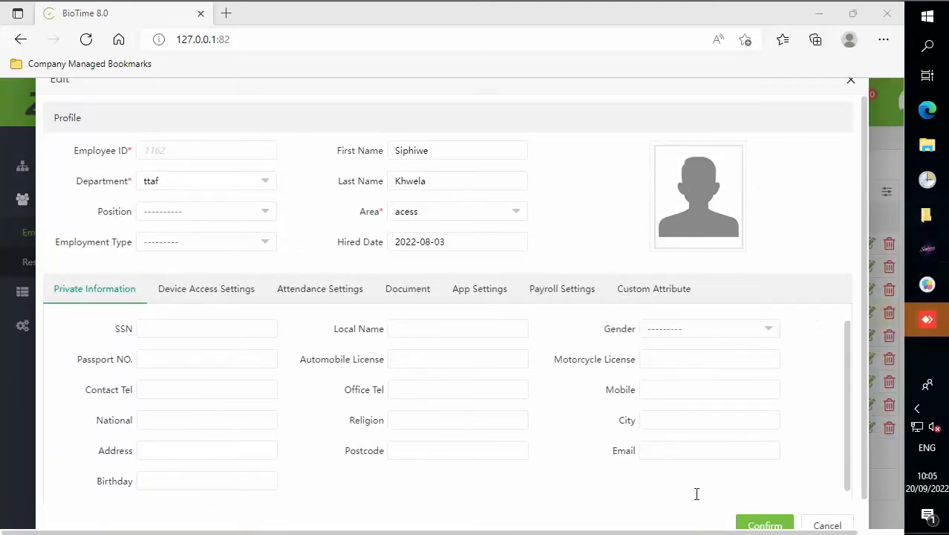
left_click(826, 526)
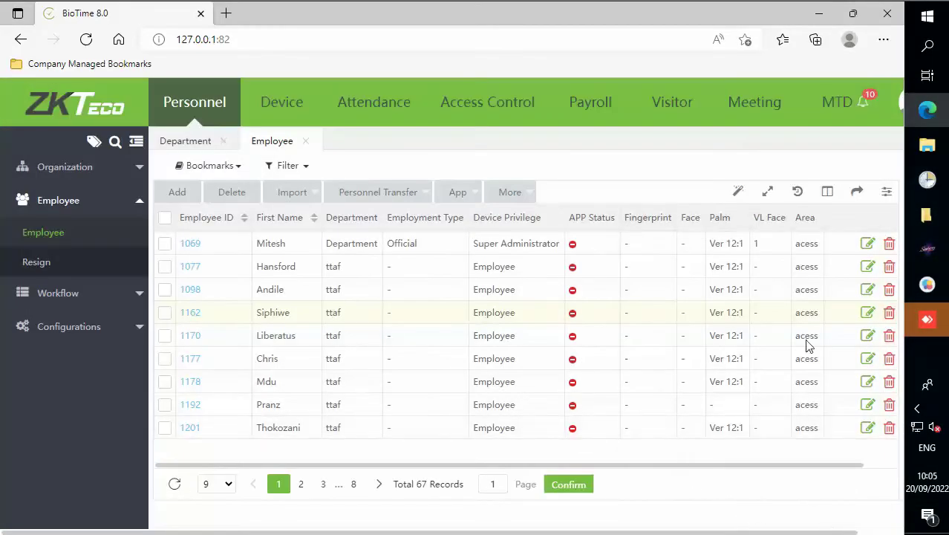
left_click(818, 13)
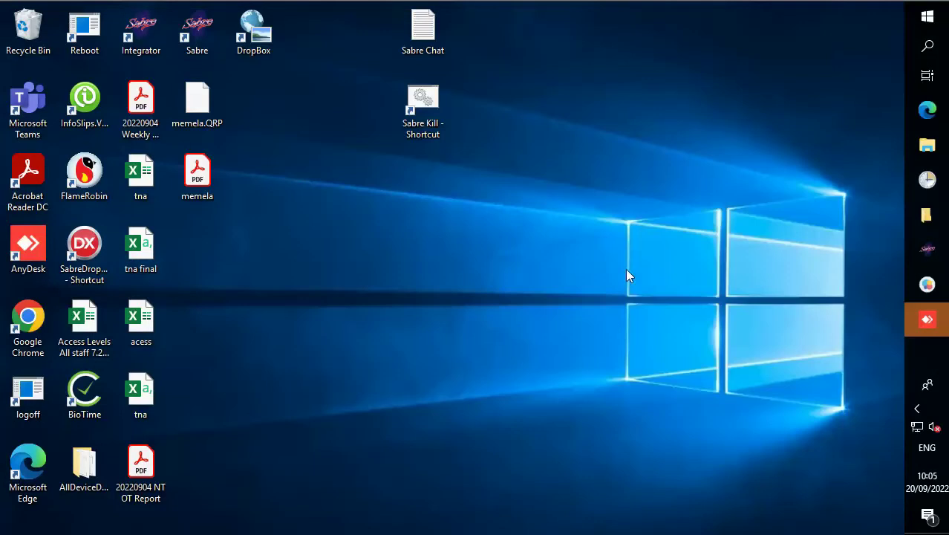
Bring up the Sabre Time & Attendance window from the taskbar.
left_click(925, 251)
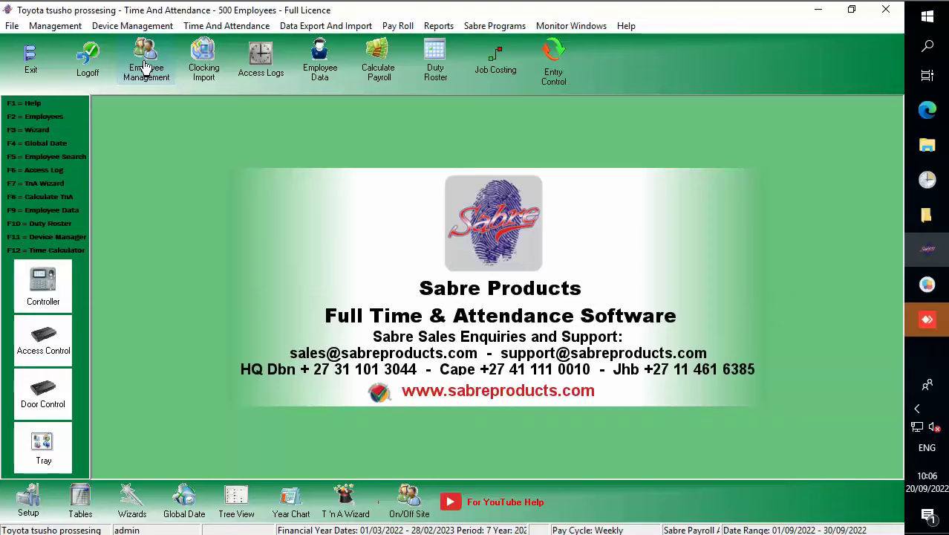
In Employee Management, scroll to the end of the grid and insert blank record 70.
left_click(145, 67)
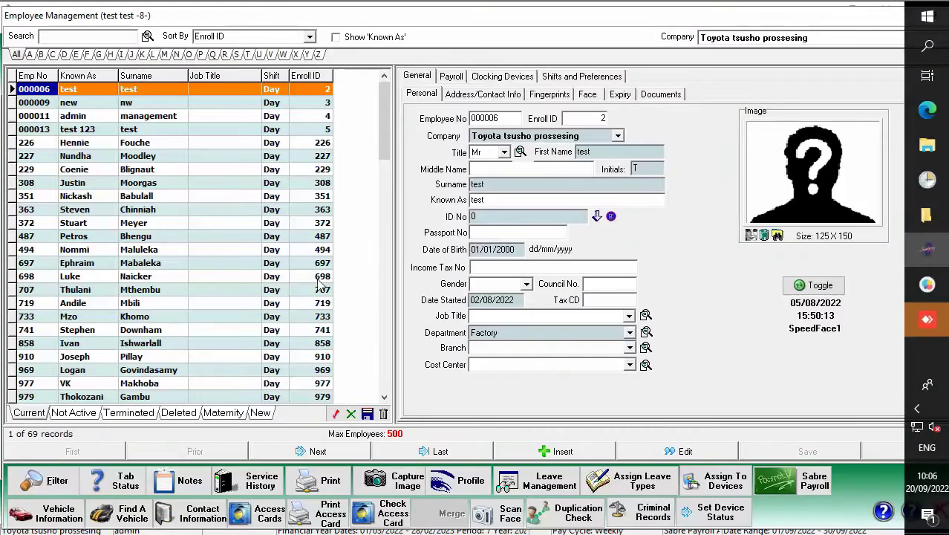
left_click_drag(385, 115, 386, 389)
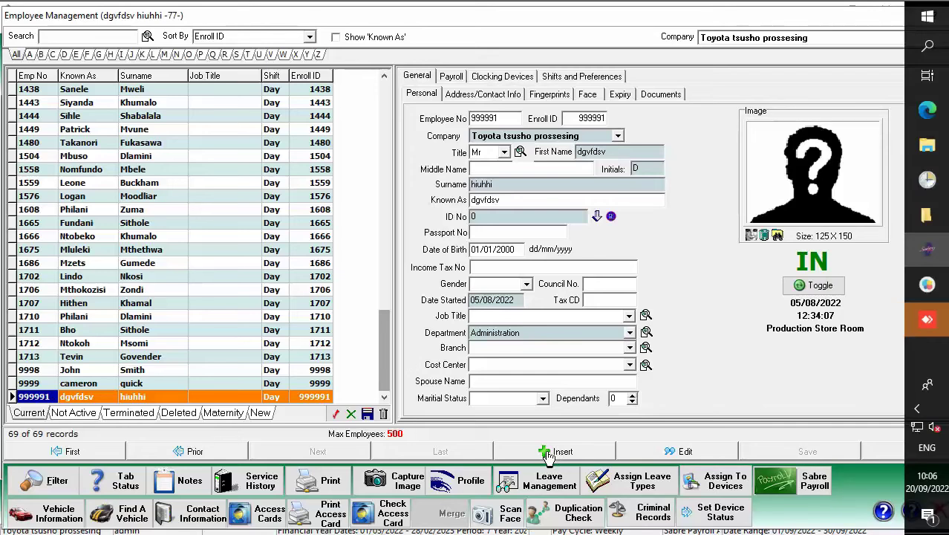
left_click(547, 454)
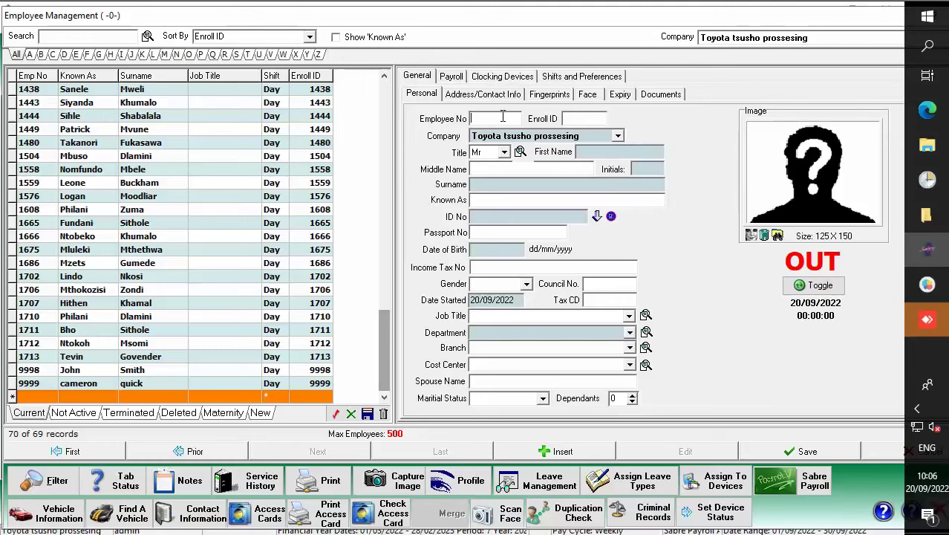
Enter employee number and enroll ID 9990 plus the employee's first name and surname.
type("99")
key("Tab")
type("9990")
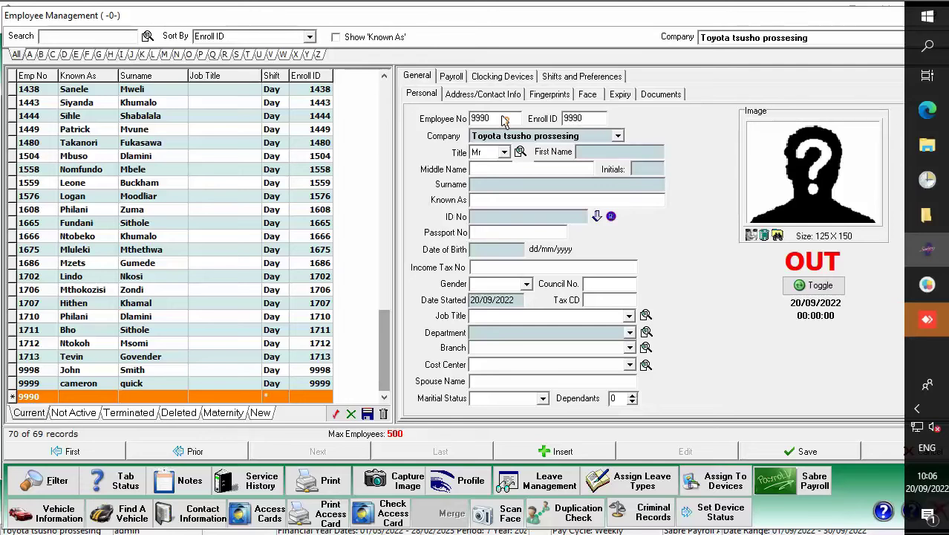
left_click(595, 152)
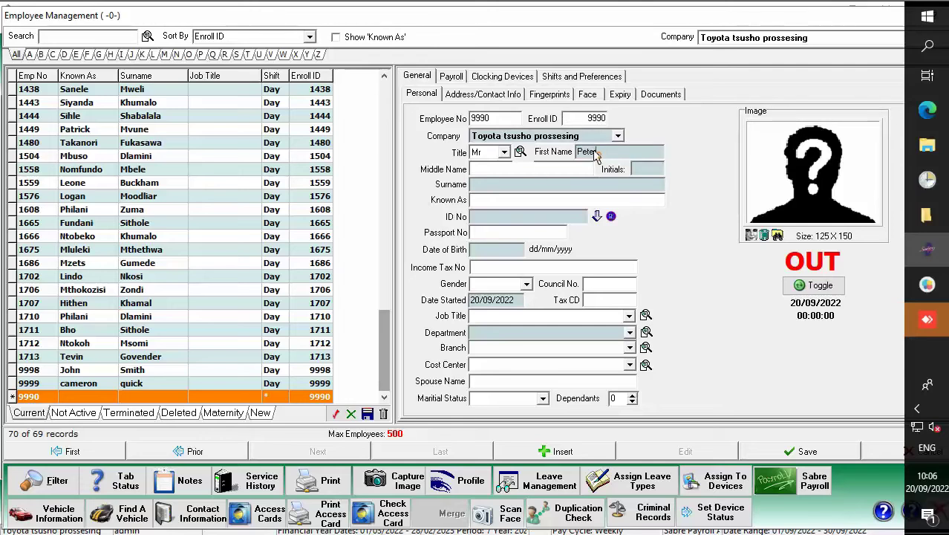
key("Tab")
left_click(522, 185)
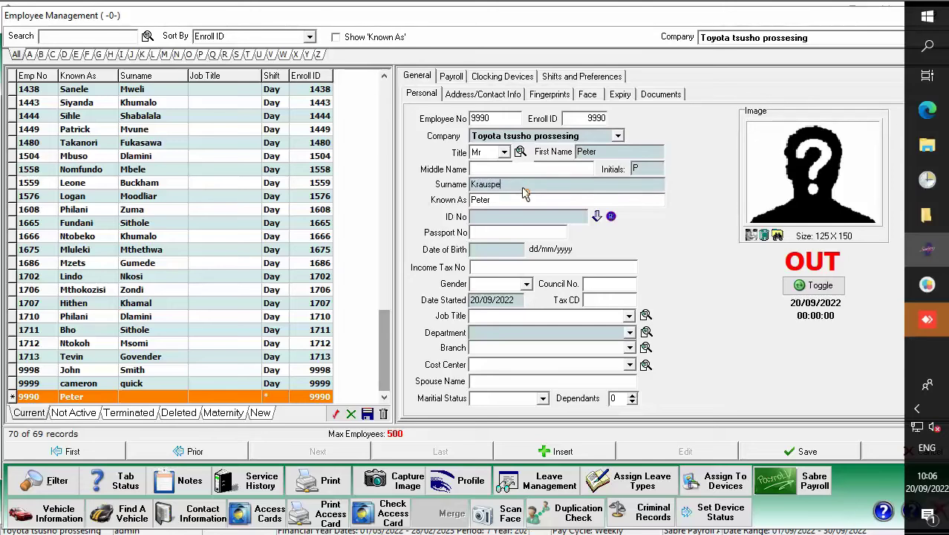
Default the ID No to 0, choose the Administration department, and attempt to save.
left_click(492, 214)
left_click(610, 217)
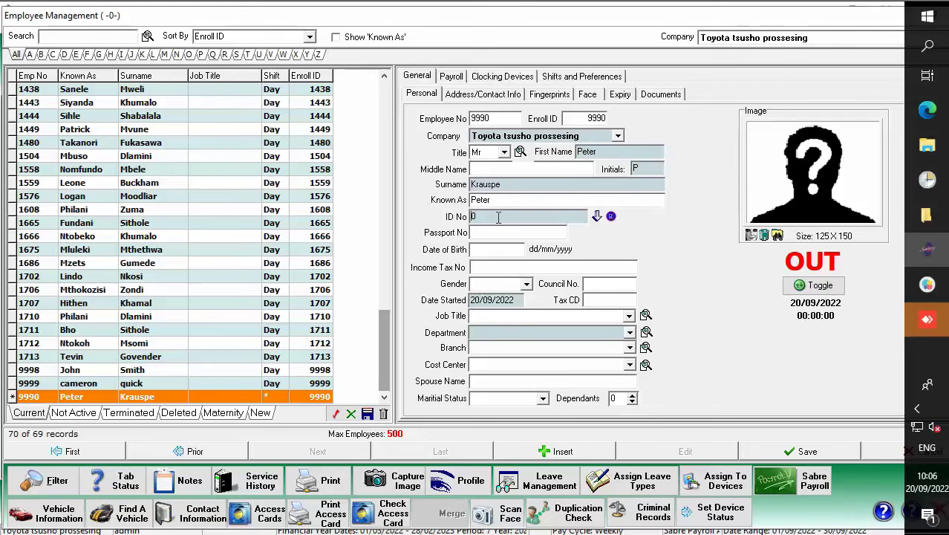
left_click(520, 334)
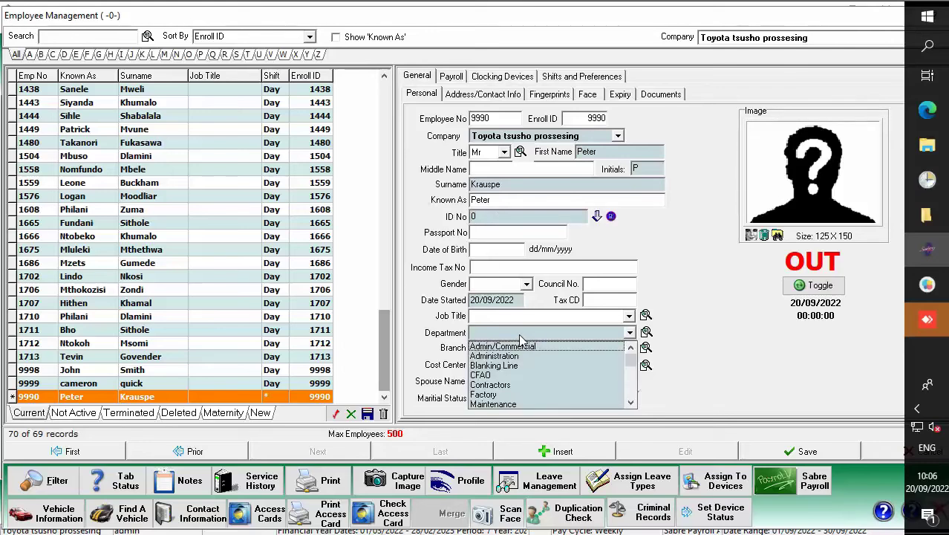
left_click(520, 334)
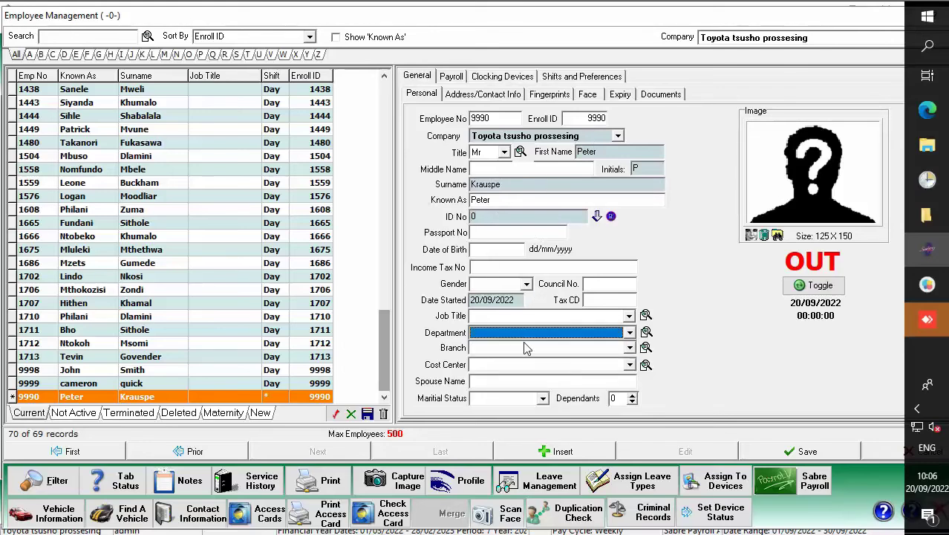
left_click(534, 335)
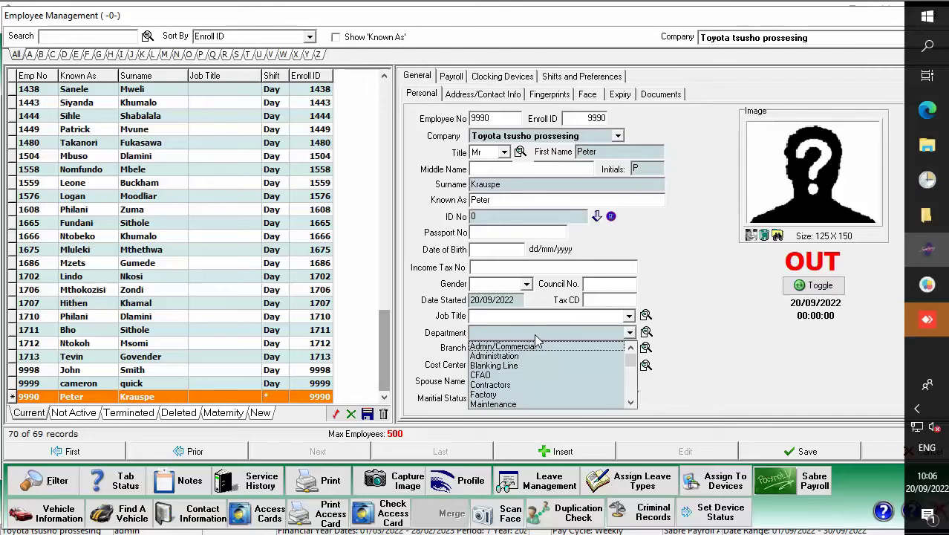
left_click(522, 360)
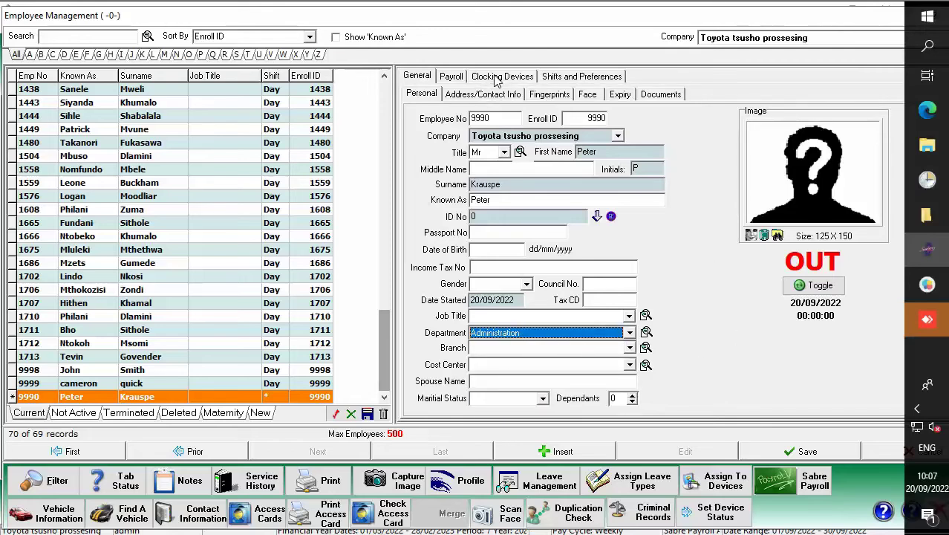
left_click(797, 453)
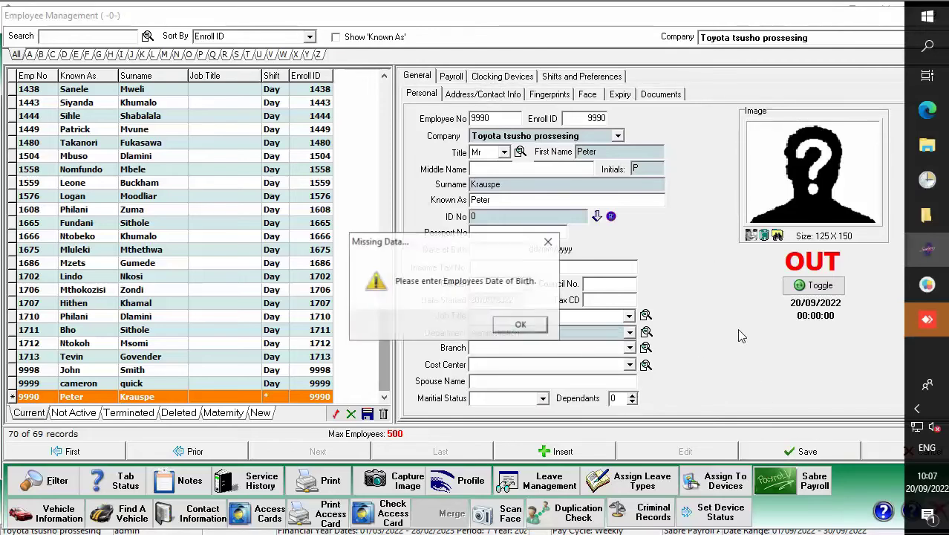
left_click(520, 327)
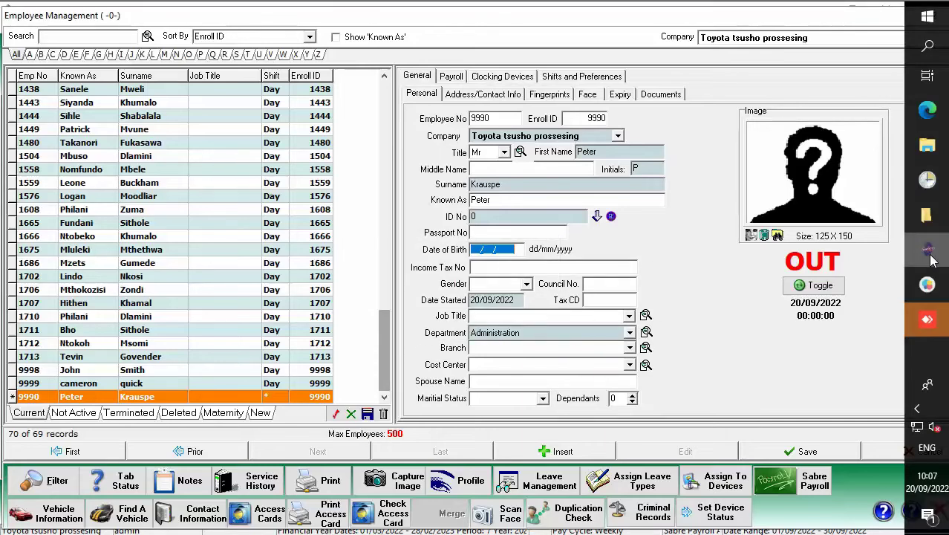
type("0101200")
mouse_move(932, 260)
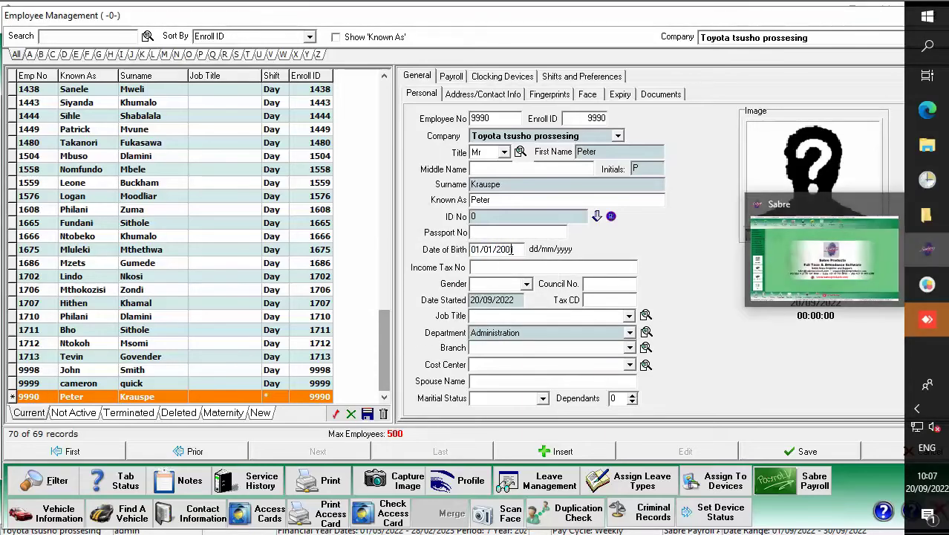
type("1")
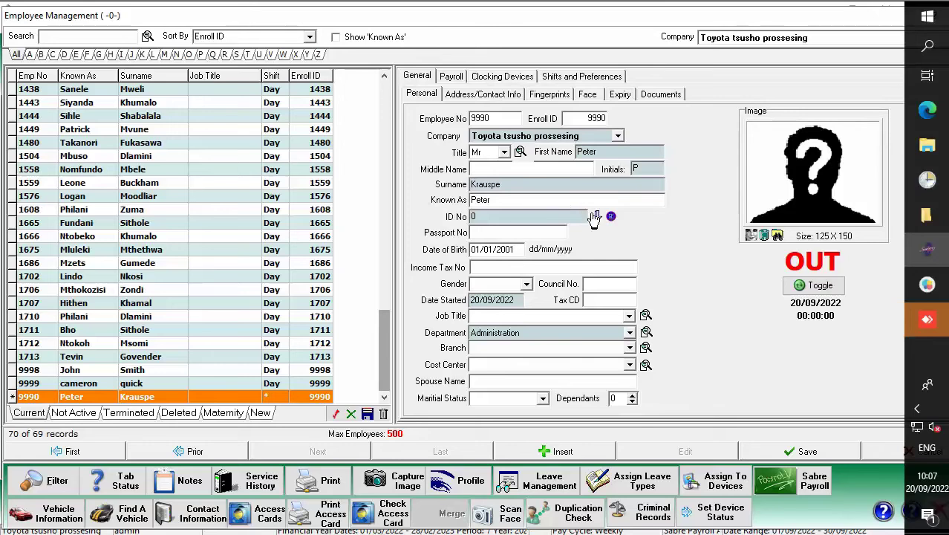
left_click(514, 217)
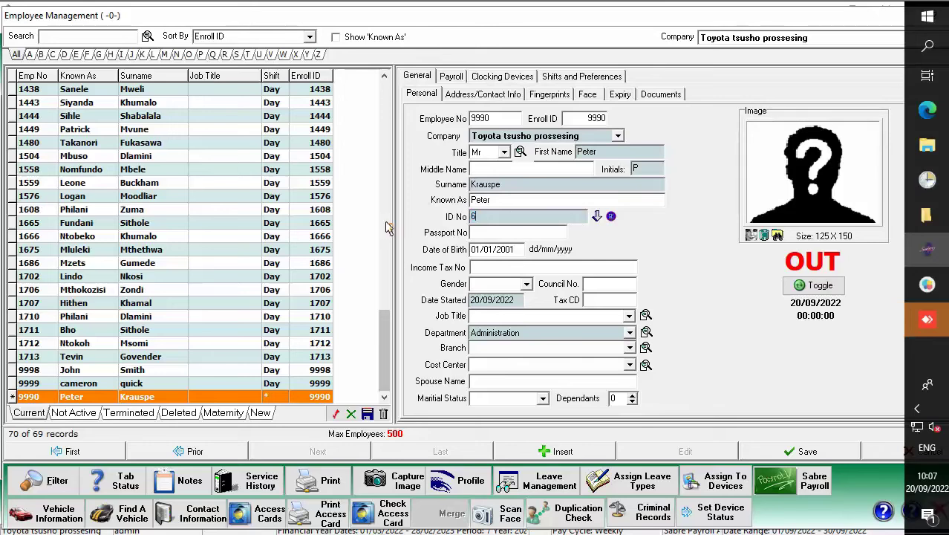
left_click(597, 217)
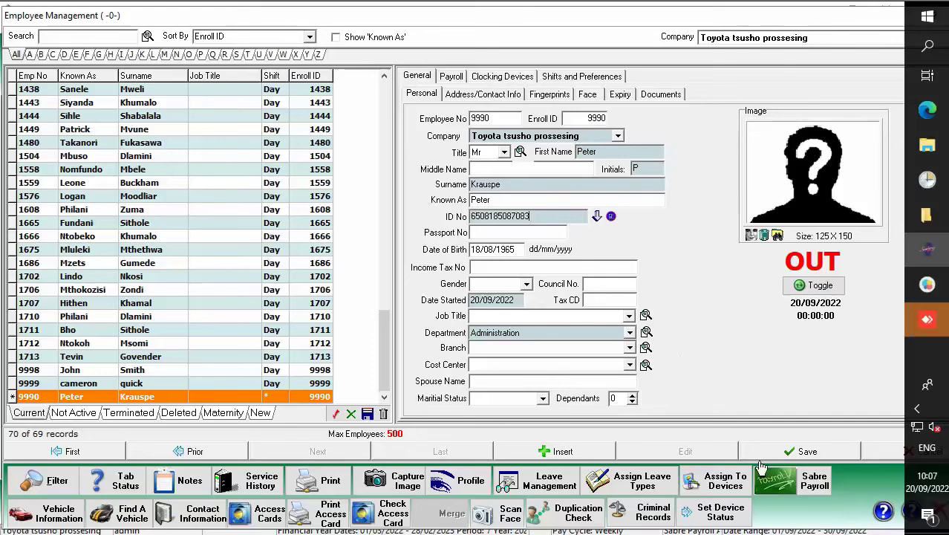
Save employee 9990 and dismiss the first 'Unable to connect to device' error.
left_click(798, 451)
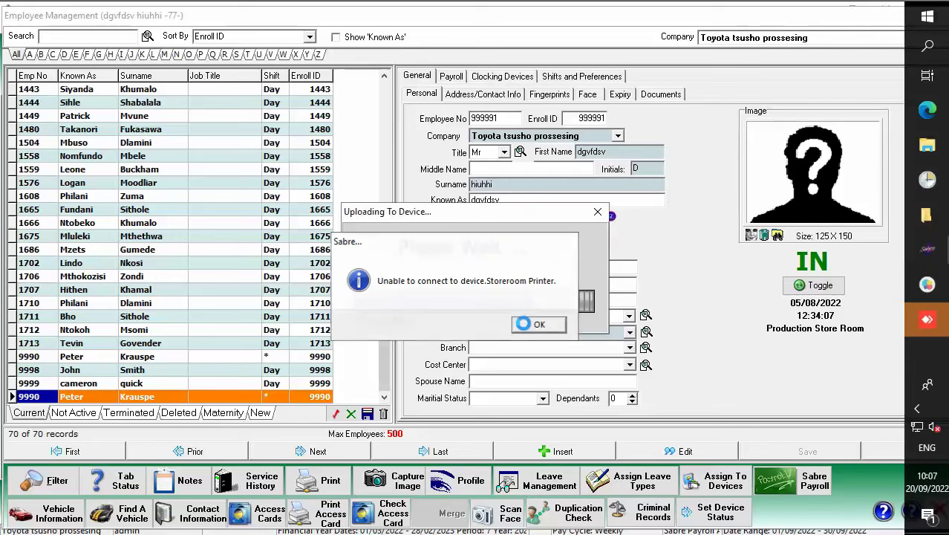
left_click(533, 325)
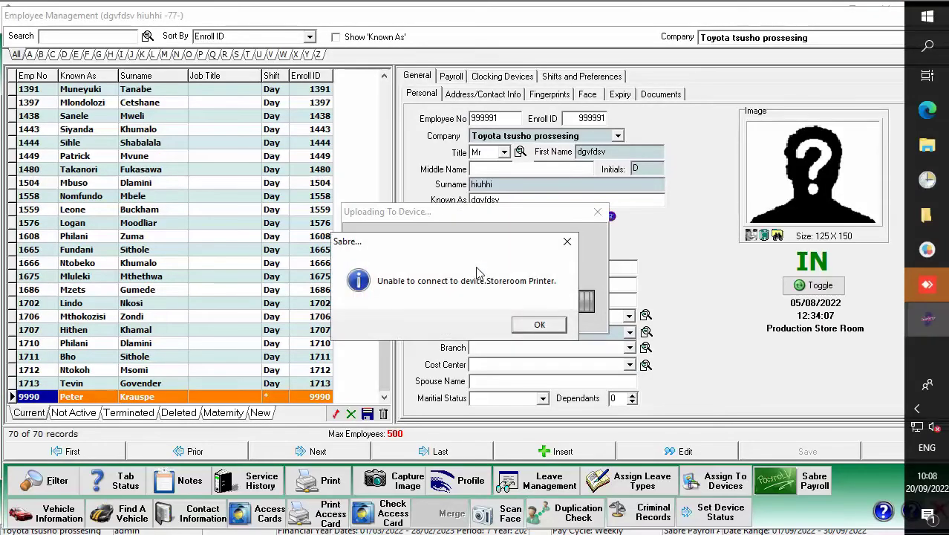
Clear the remaining connection errors, including Storeroom Printer's, until the no-data-uploaded notice shows.
left_click(539, 327)
left_click(530, 322)
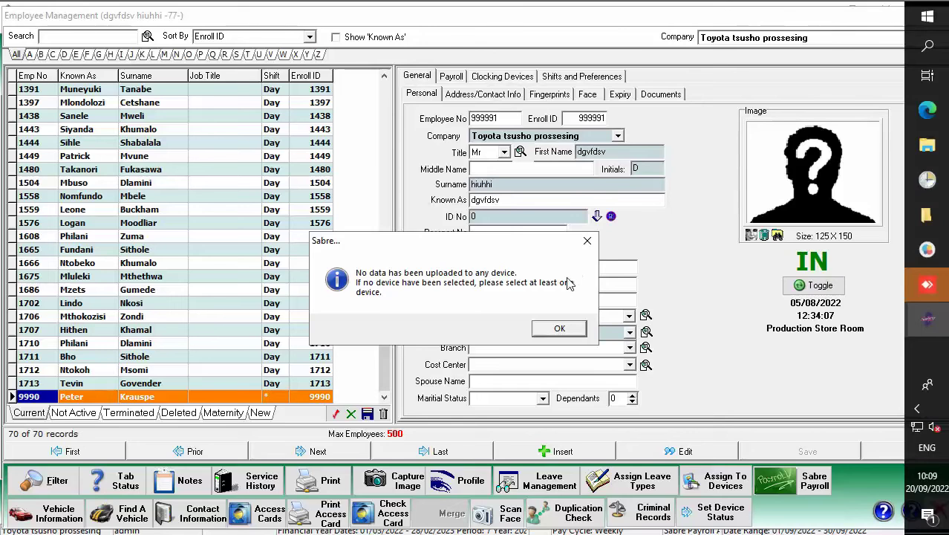
Acknowledge the no-upload notice and enter the employee's access card number under Clocking Devices.
left_click(539, 332)
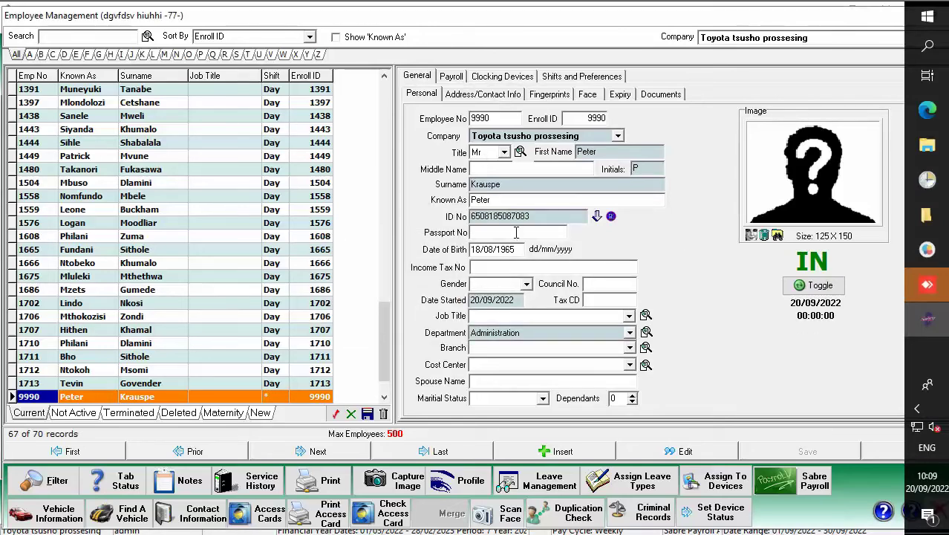
left_click(501, 78)
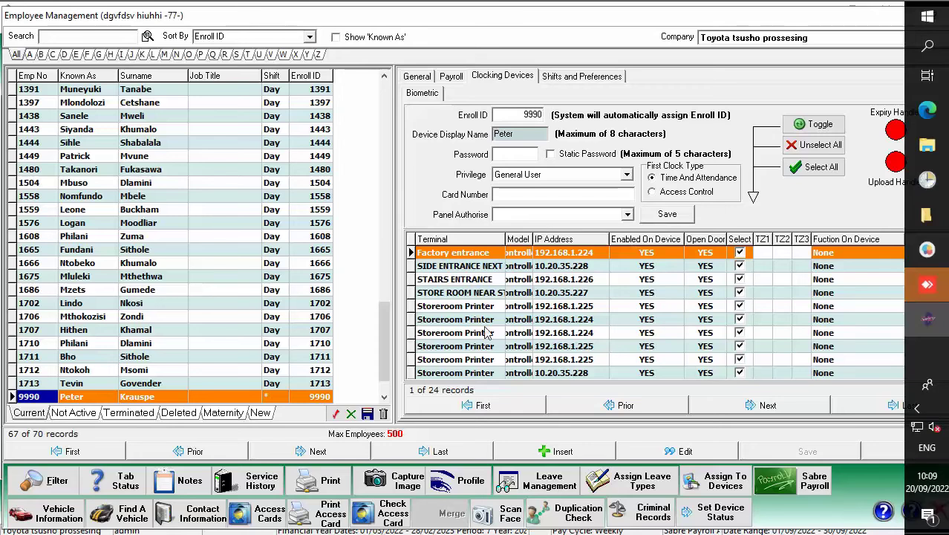
left_click(451, 78)
left_click(416, 77)
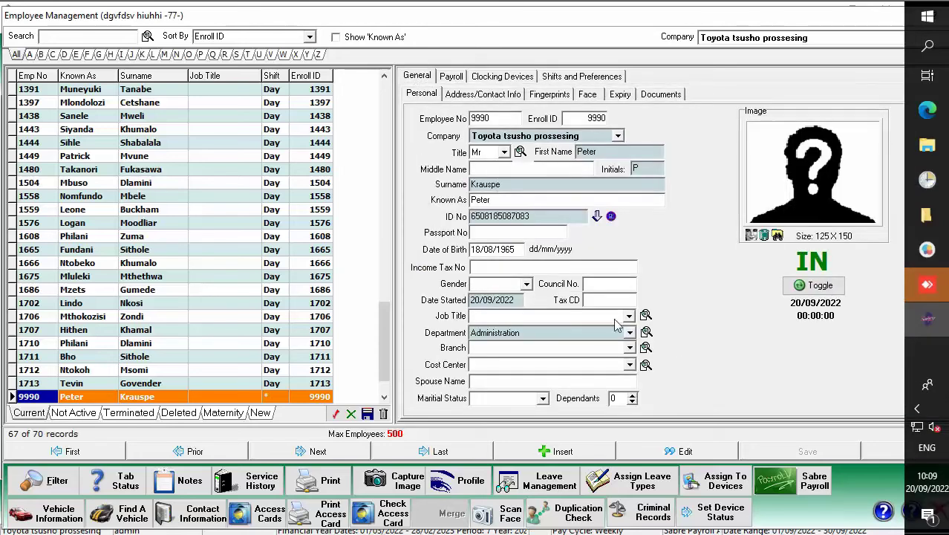
left_click(493, 76)
left_click(419, 77)
left_click(498, 77)
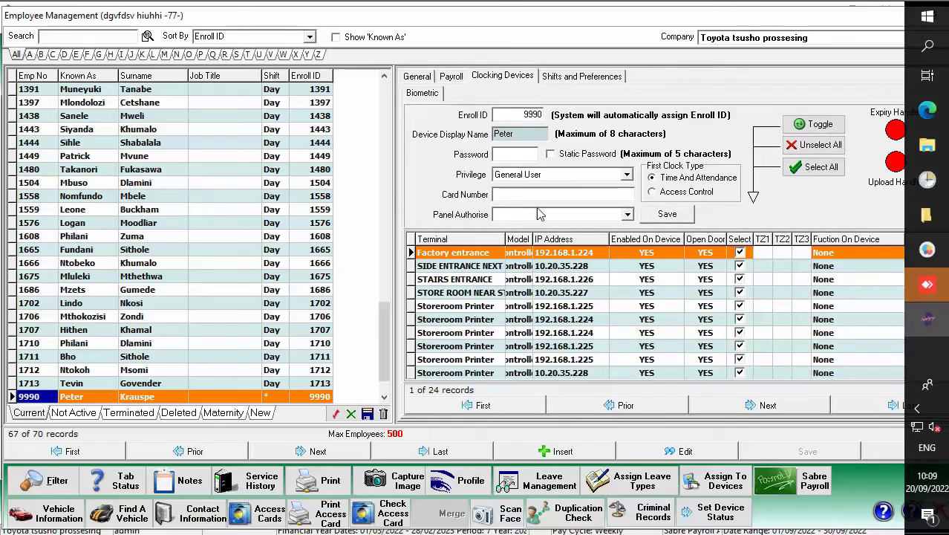
left_click(507, 194)
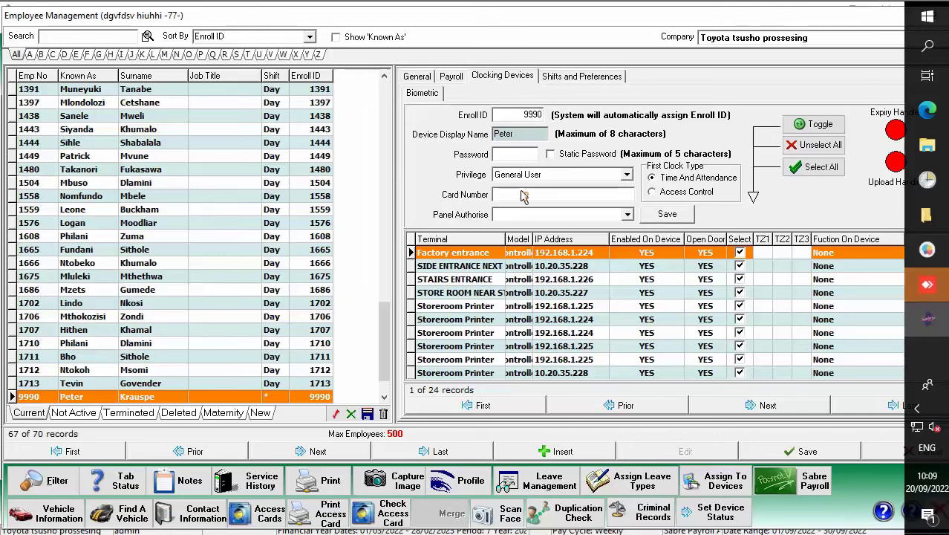
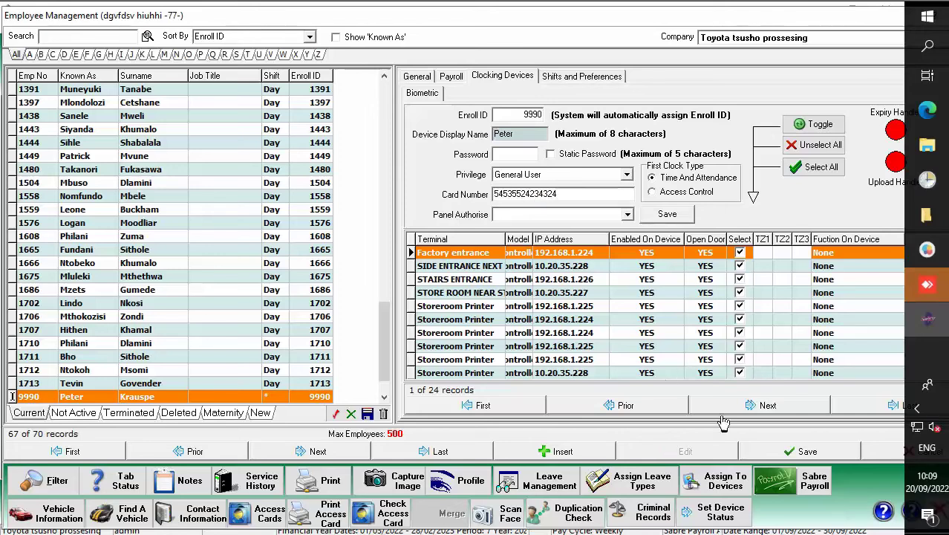
Save employee 9990's card number and answer No to assigning shifts.
left_click(795, 457)
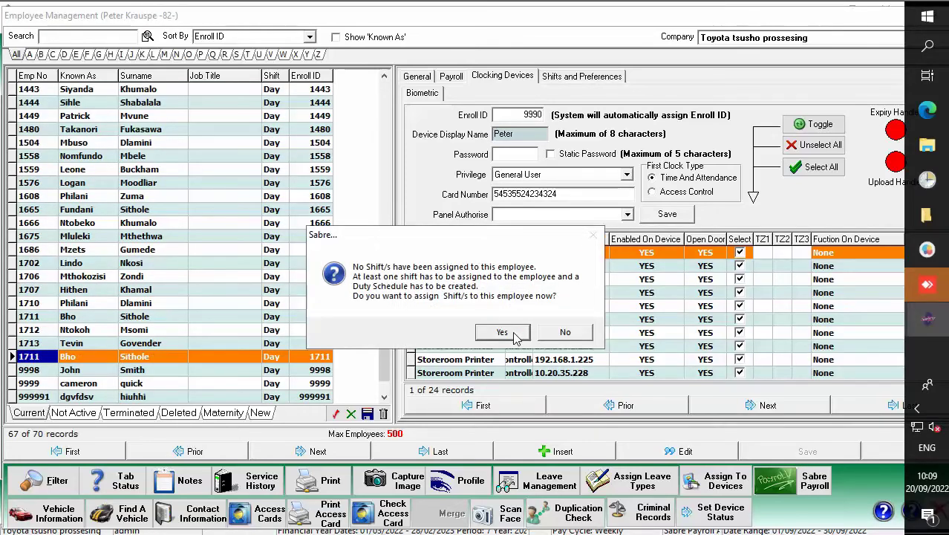
left_click(569, 334)
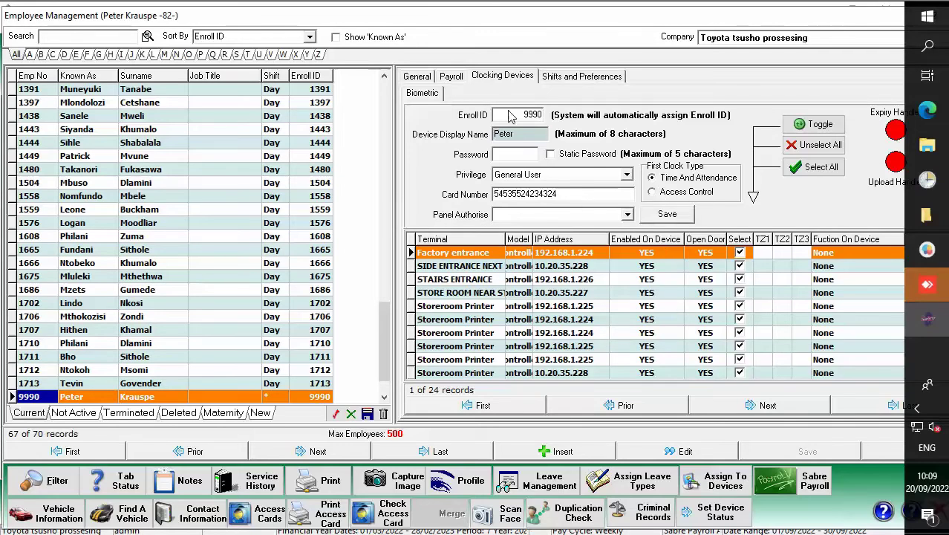
left_click(724, 483)
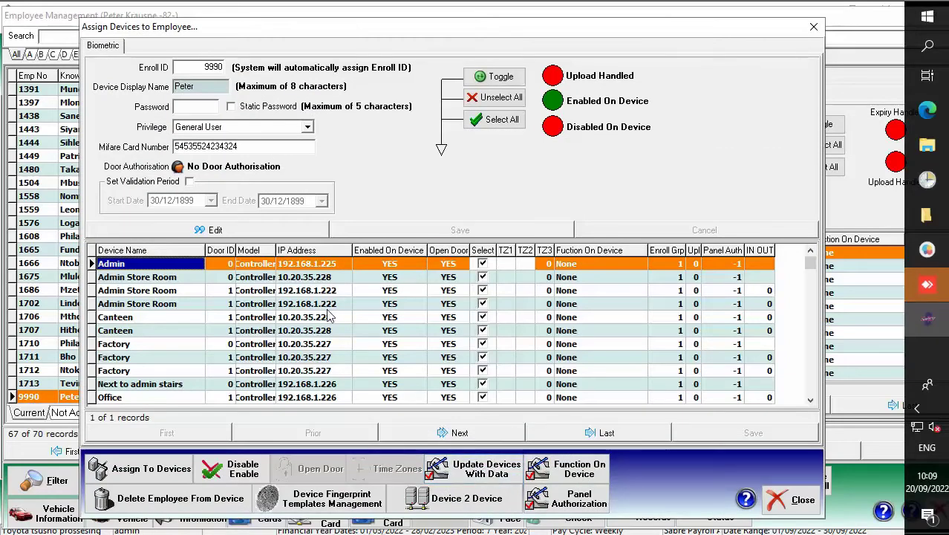
left_click(783, 501)
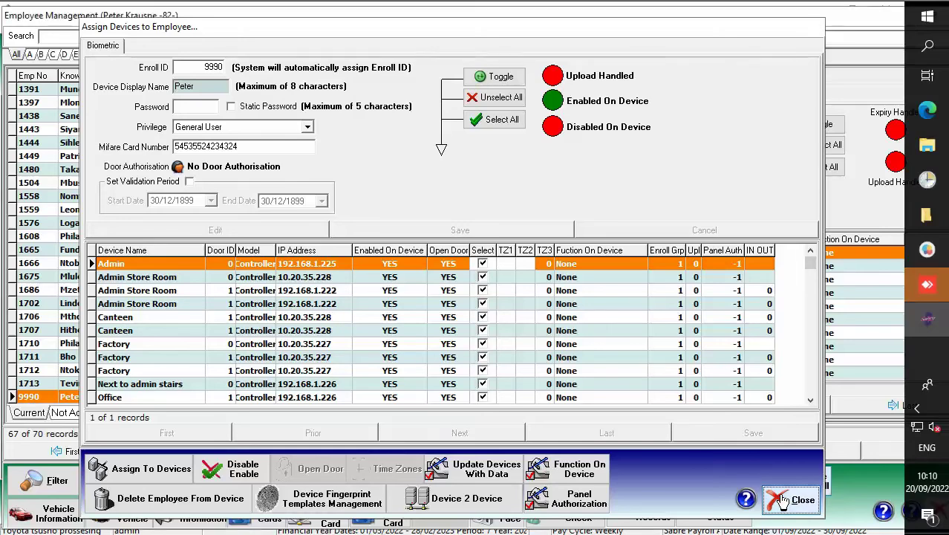
left_click(783, 501)
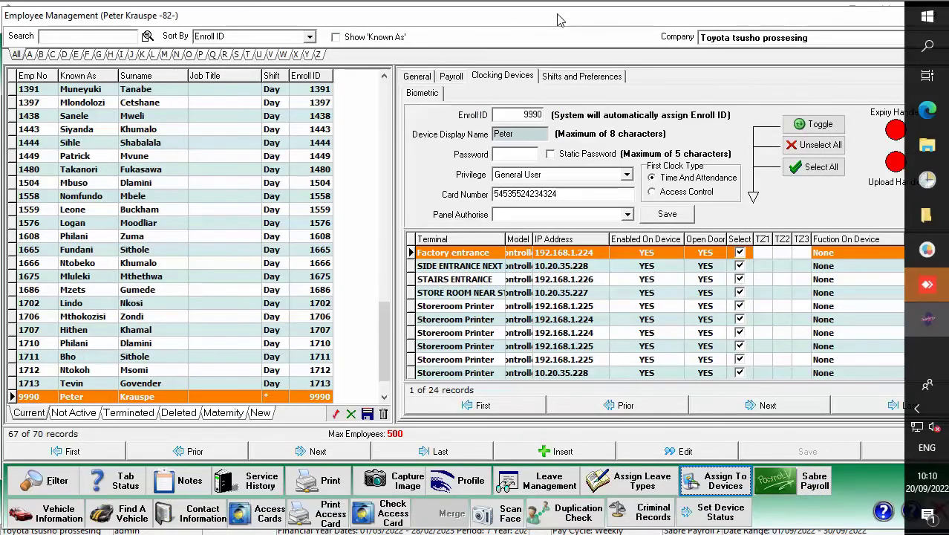
Check employee number 9990 on the General tab, then close Employee Management.
left_click_drag(560, 21, 436, 17)
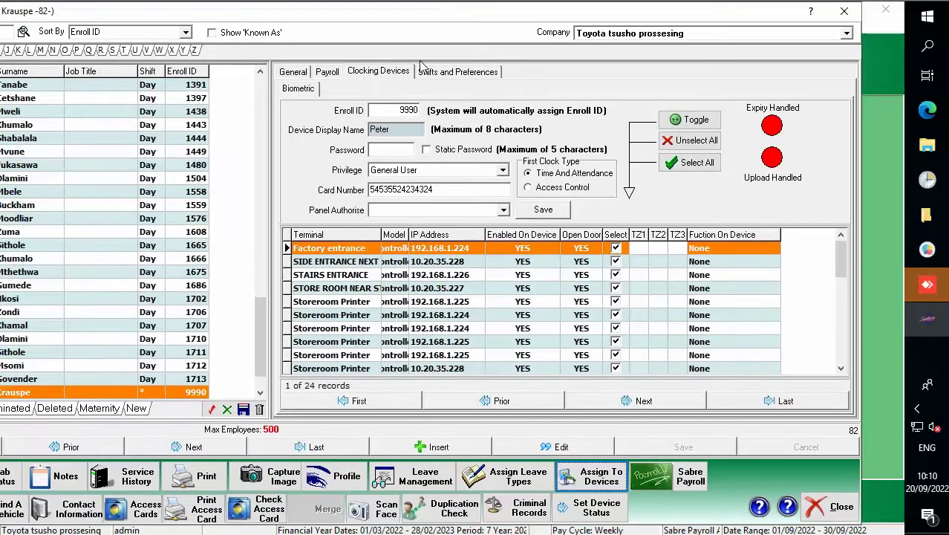
left_click(289, 74)
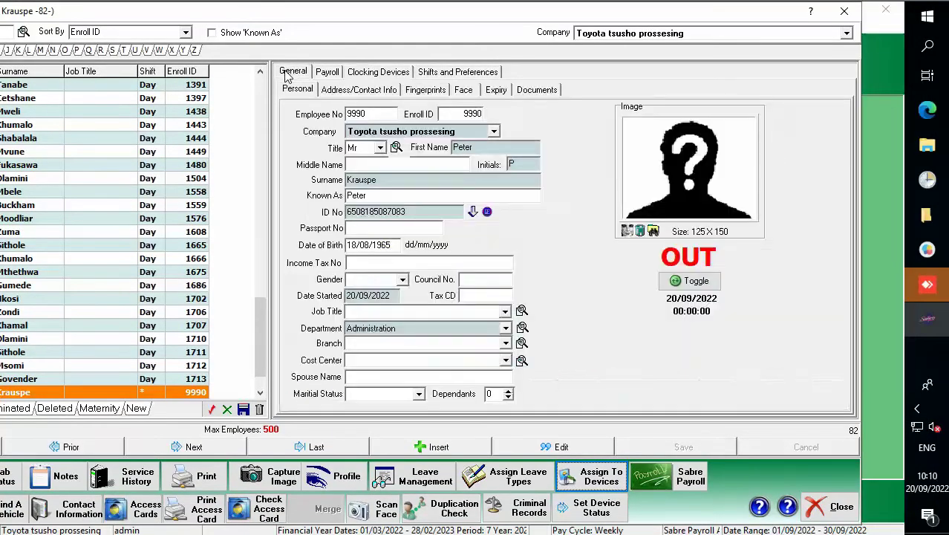
double_click(372, 117)
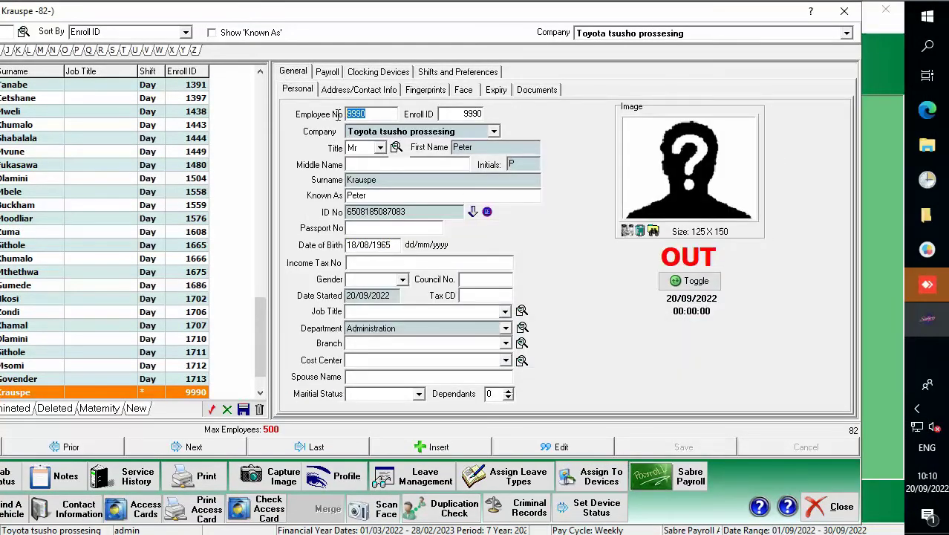
left_click_drag(443, 15, 497, 19)
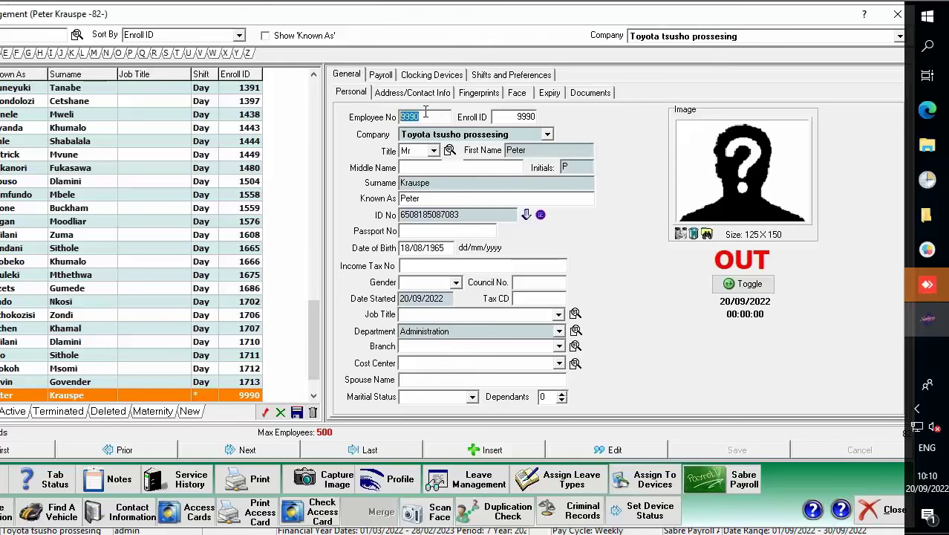
left_click(429, 117)
double_click(402, 116)
left_click_drag(715, 18, 640, 18)
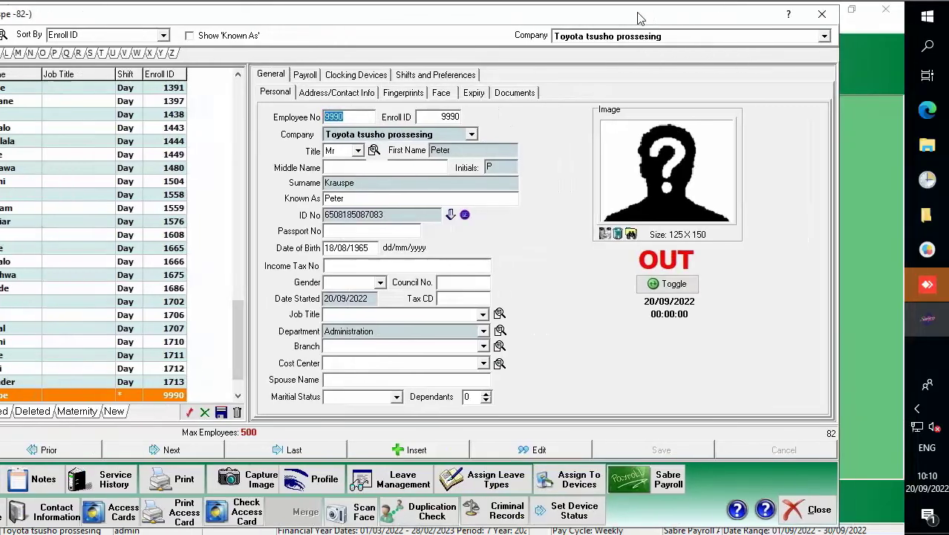
left_click(821, 15)
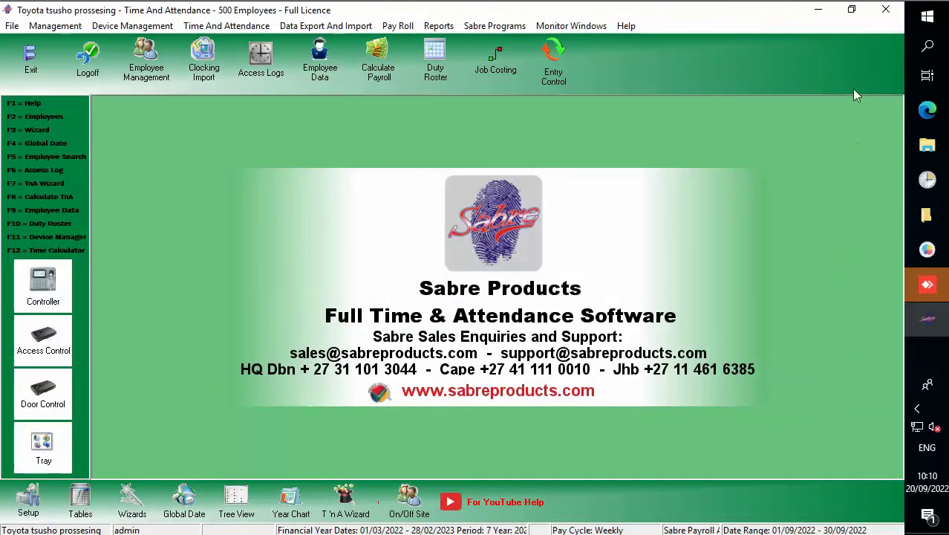
Bring up BioTime in the maximised browser and open the Personnel department list.
left_click(926, 110)
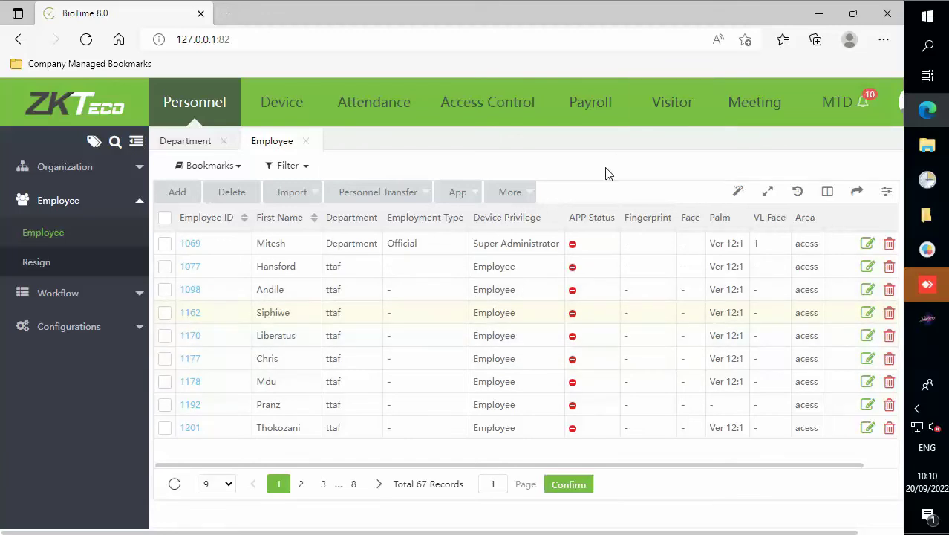
left_click(201, 106)
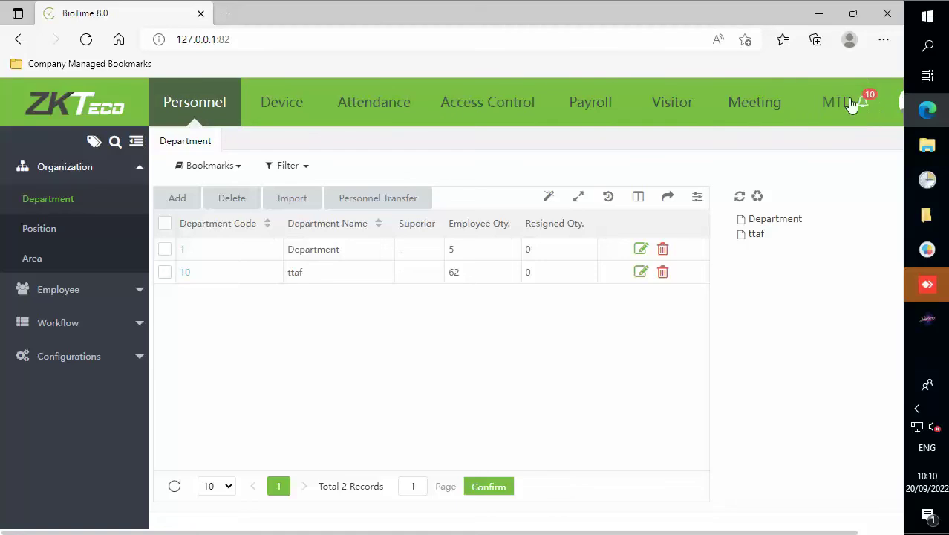
left_click_drag(756, 17, 672, 28)
double_click(672, 26)
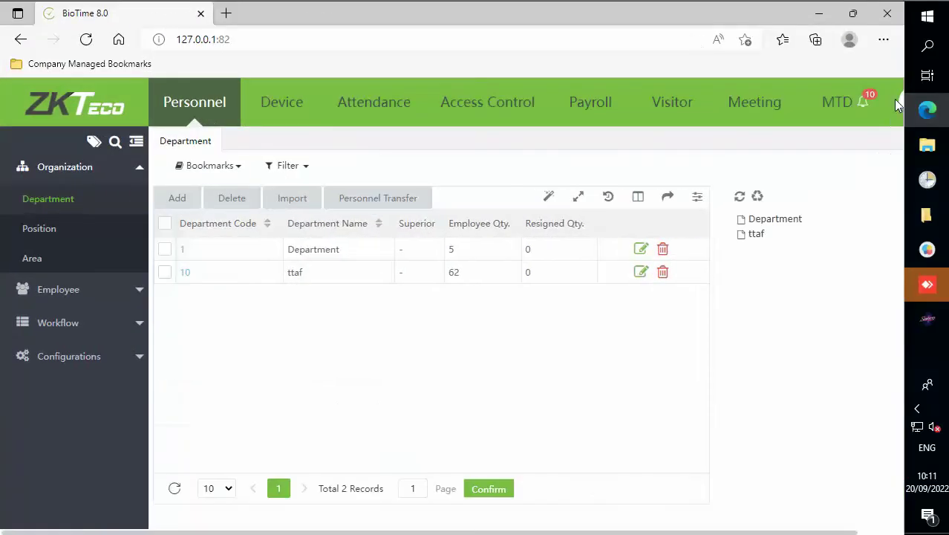
Log out of the BioTime admin account and confirm the logout.
left_click(900, 101)
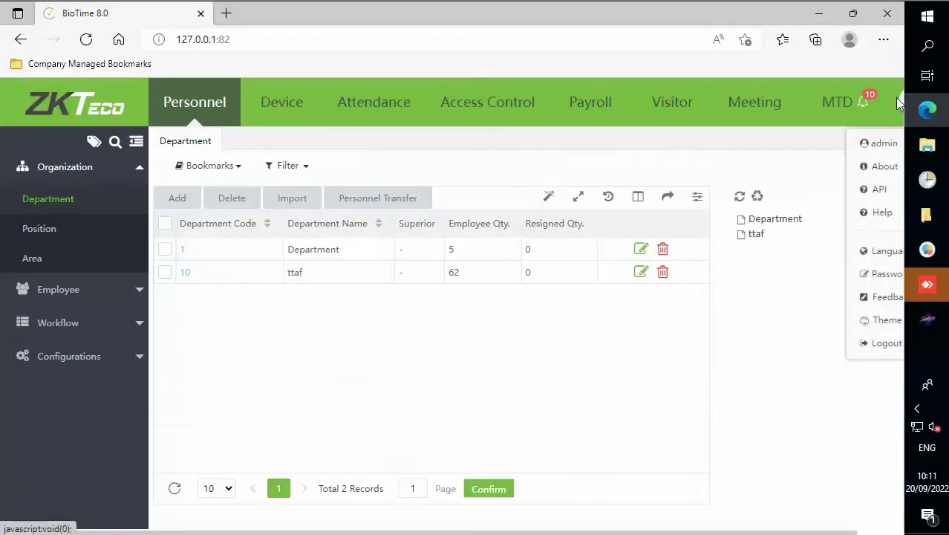
left_click(885, 340)
left_click(432, 346)
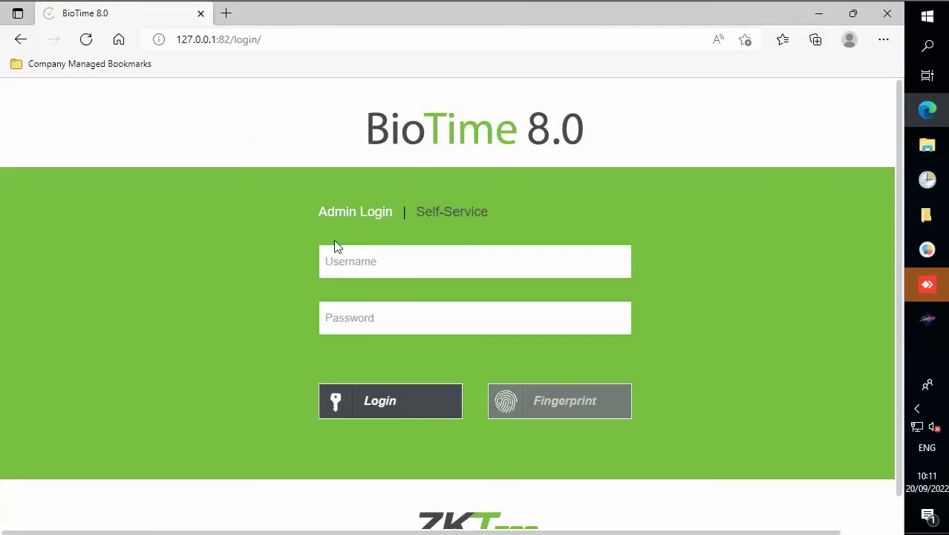
Sign in to BioTime with the administrator username and password.
left_click(352, 262)
type("admin")
key("Tab")
type("a")
left_click(396, 406)
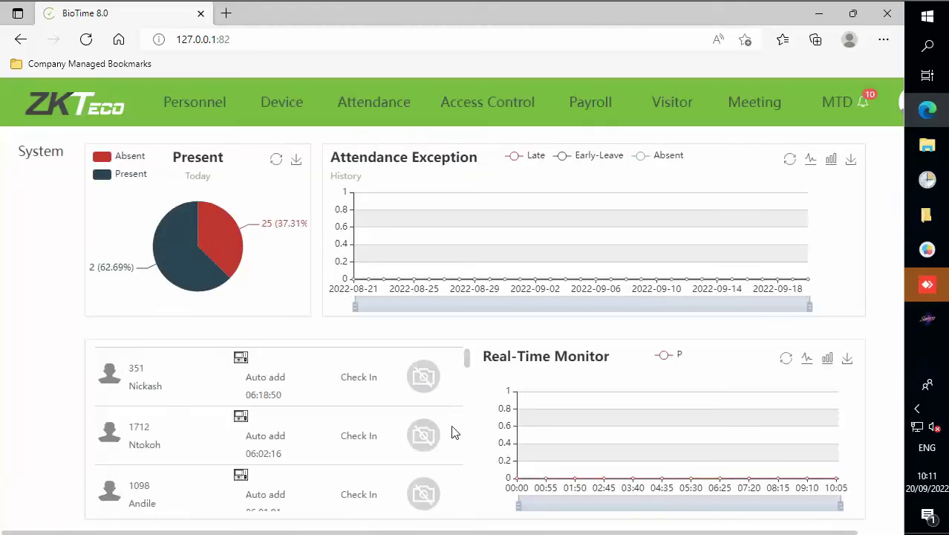
Open the employee list under Personnel > Employee > Employee.
left_click(193, 107)
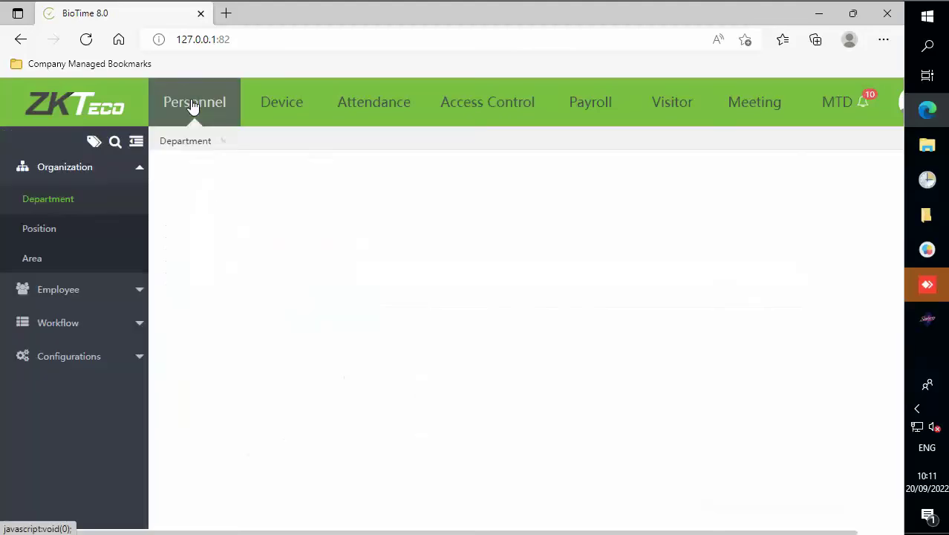
left_click(77, 290)
left_click(56, 234)
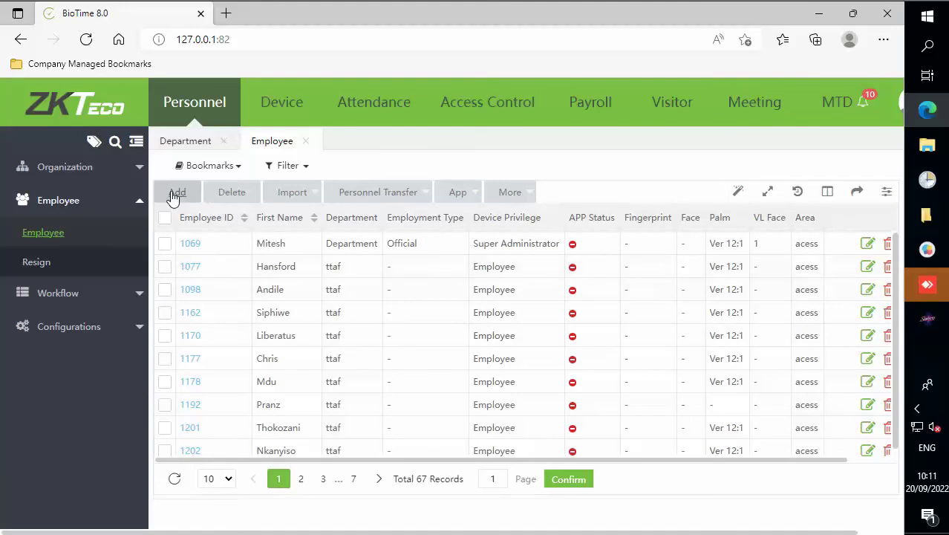
Add a new employee with ID 9990 and the employee's first and last name.
left_click(176, 194)
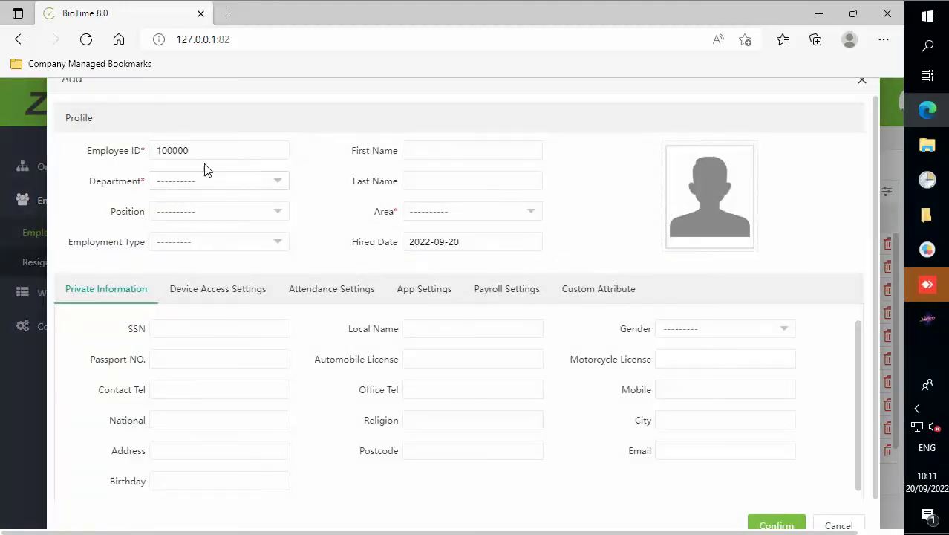
left_click_drag(223, 151, 134, 156)
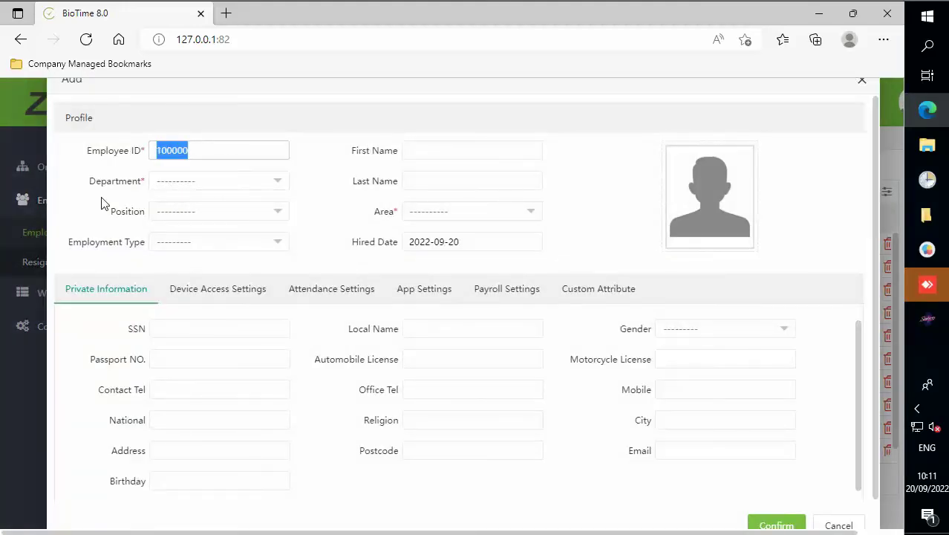
type("9990")
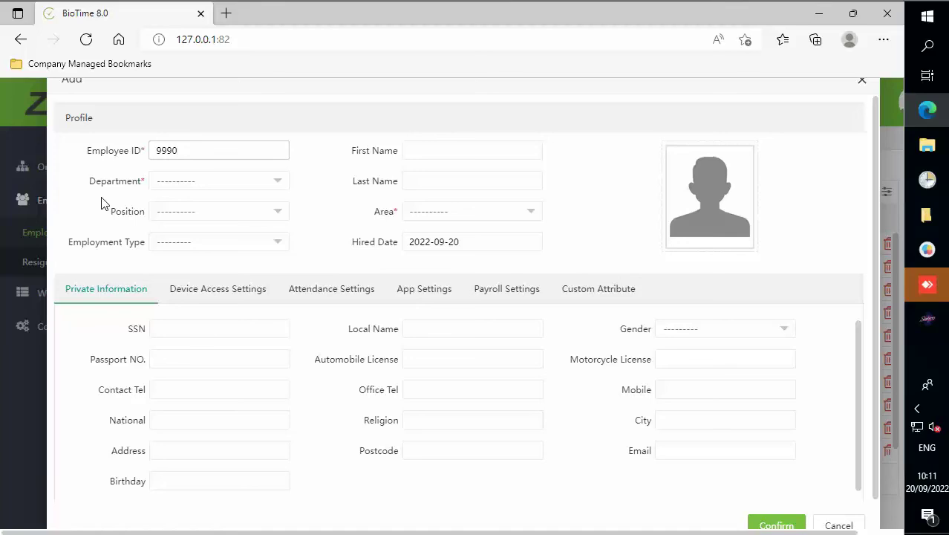
left_click(460, 151)
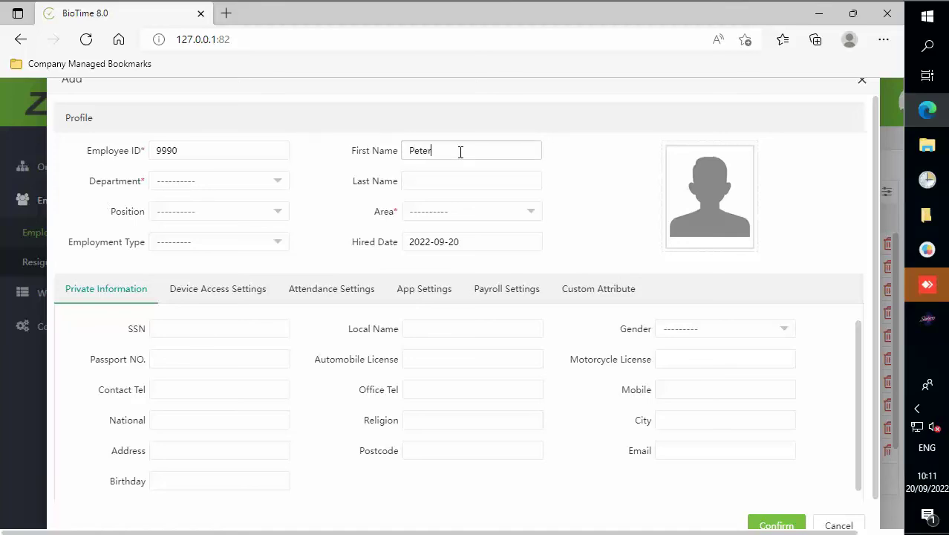
key("Tab")
left_click(457, 185)
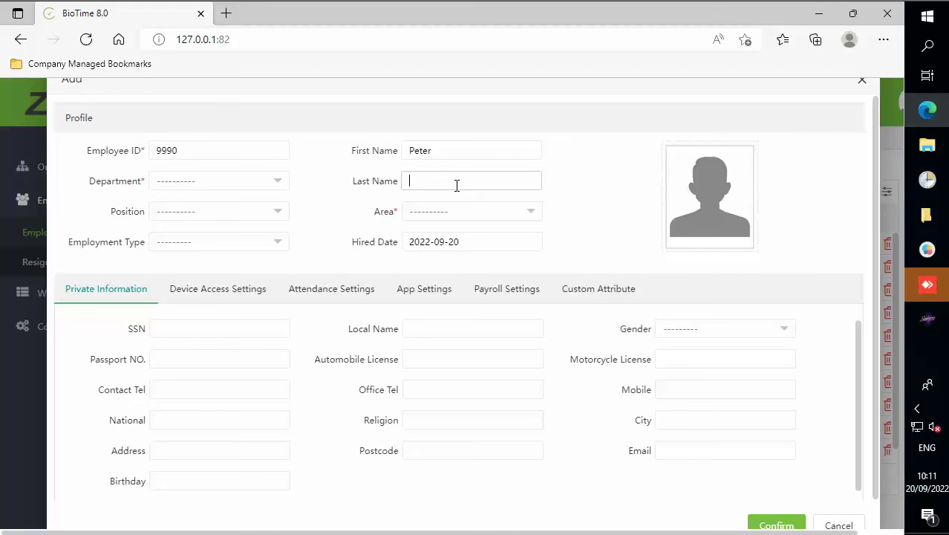
Assign department ttaf and area acess, then confirm the new employee.
left_click(287, 186)
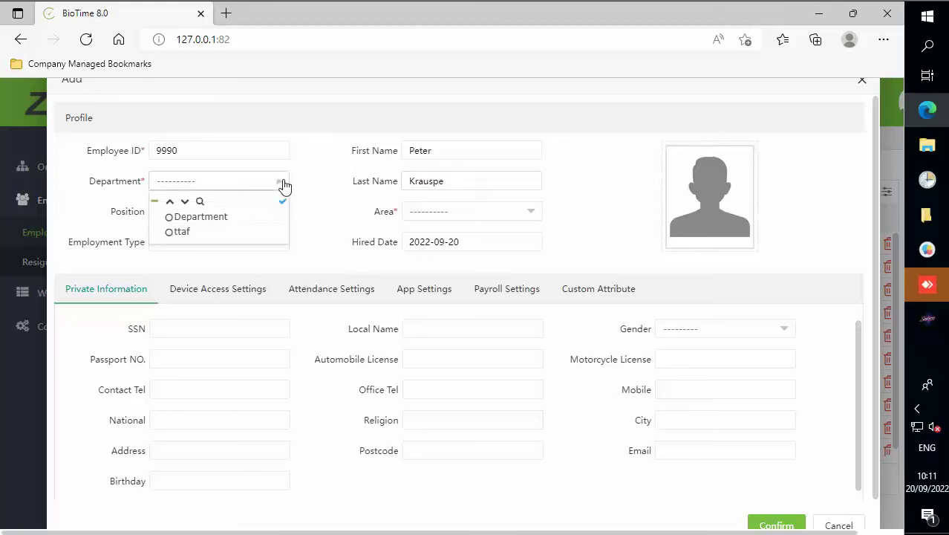
left_click(188, 233)
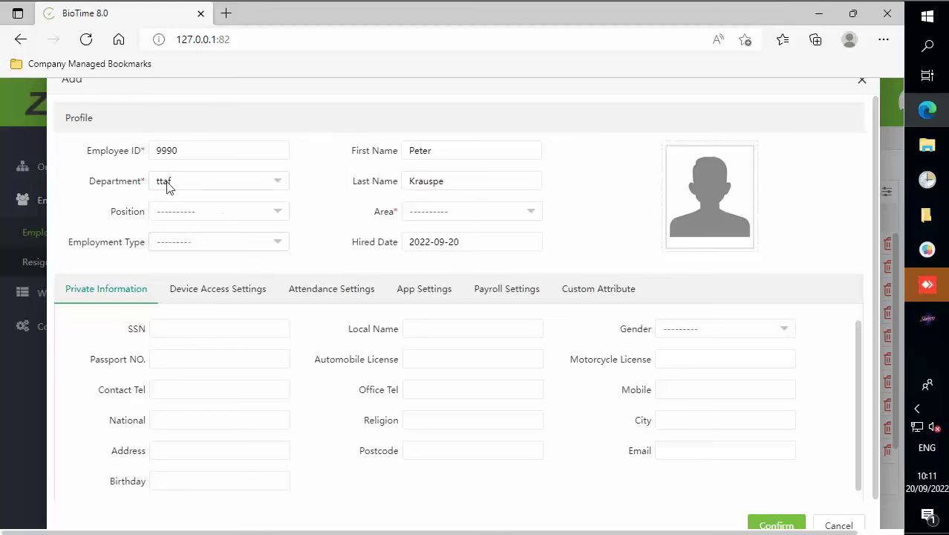
left_click(529, 213)
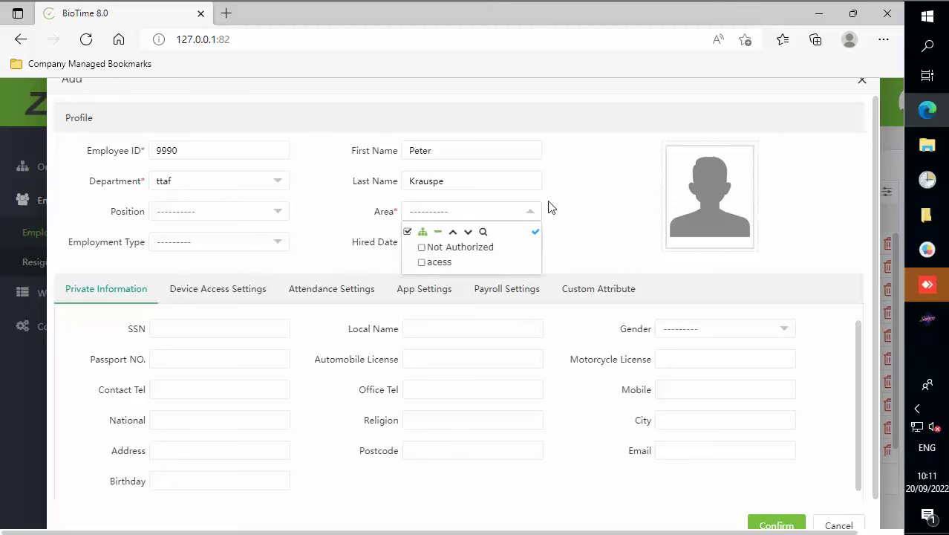
left_click(437, 264)
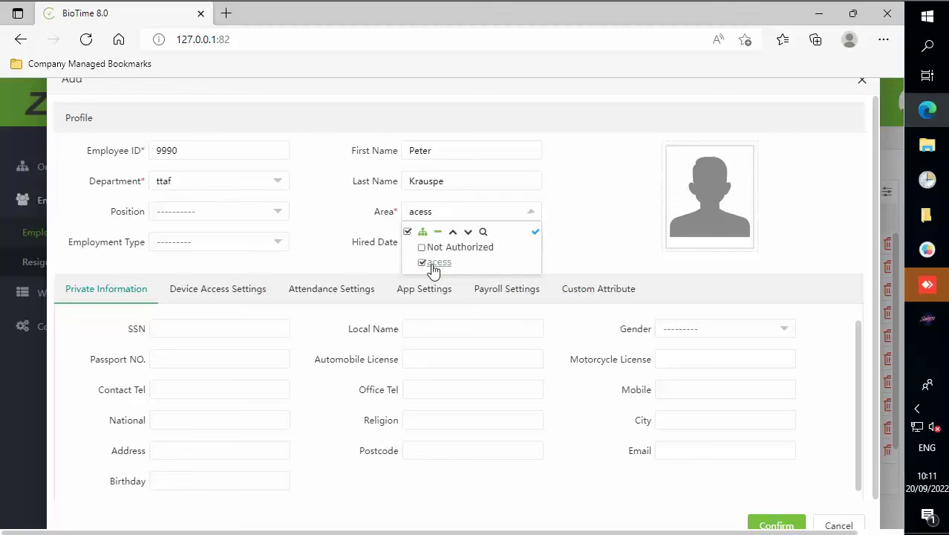
left_click(576, 216)
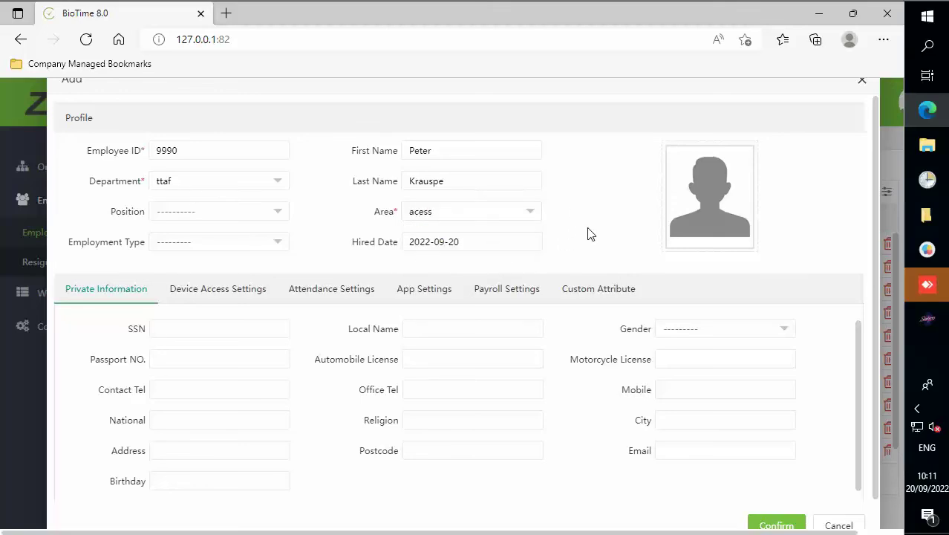
left_click(774, 525)
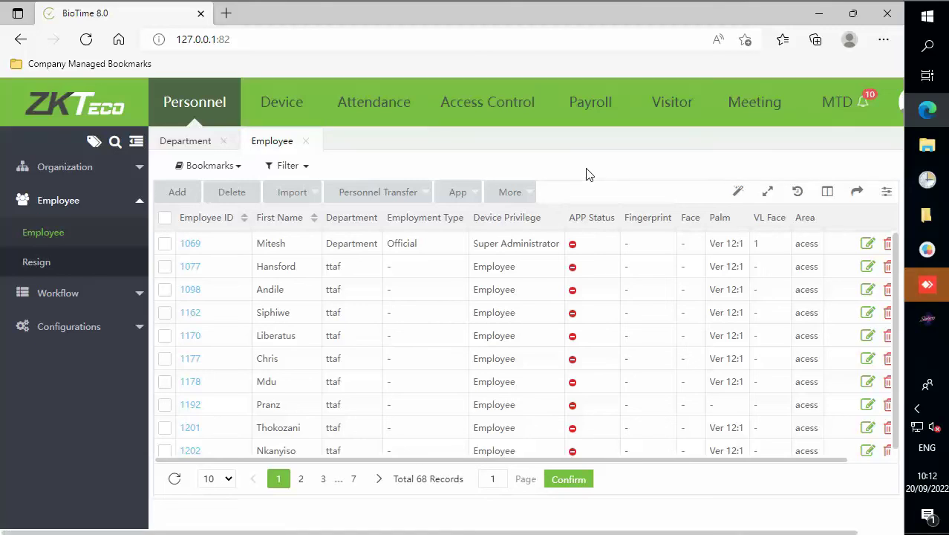
Open the Device list and try uploading user data from the devices.
left_click(275, 104)
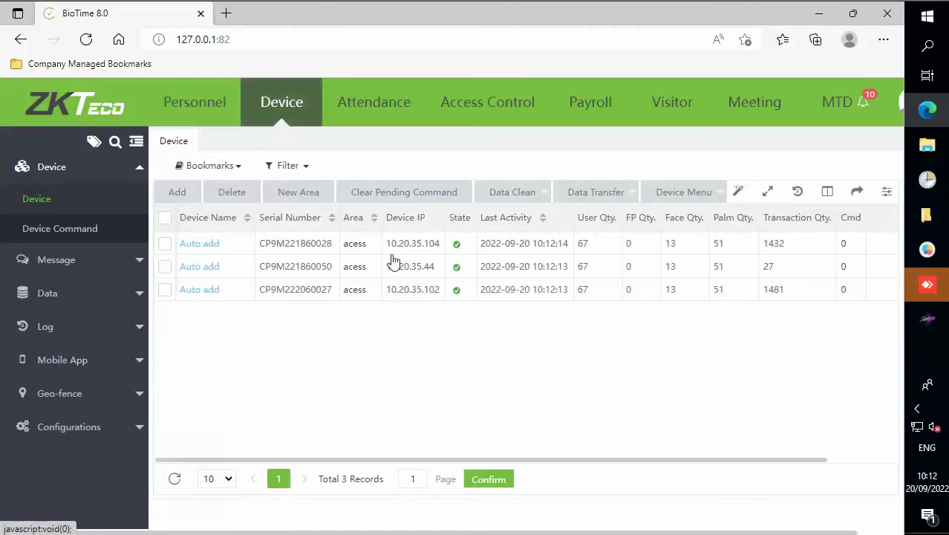
mouse_move(615, 197)
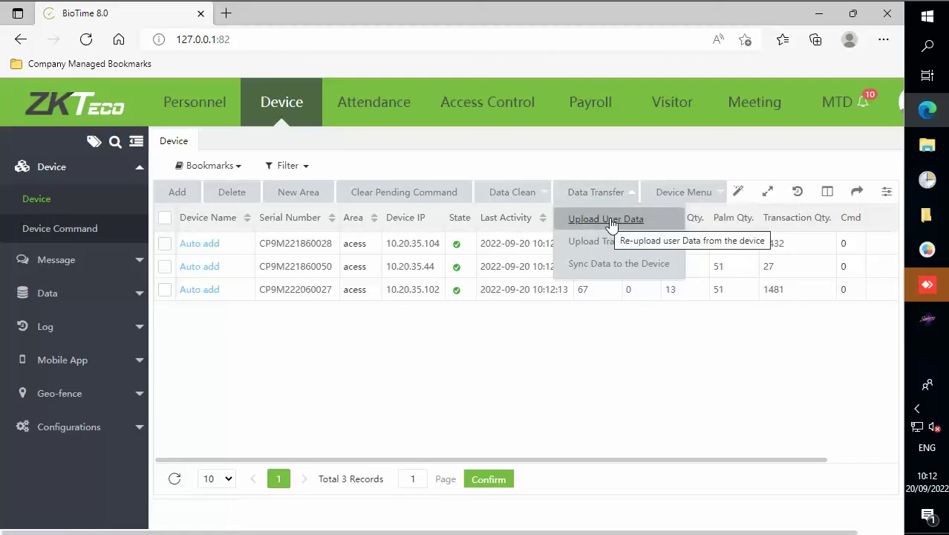
left_click(607, 220)
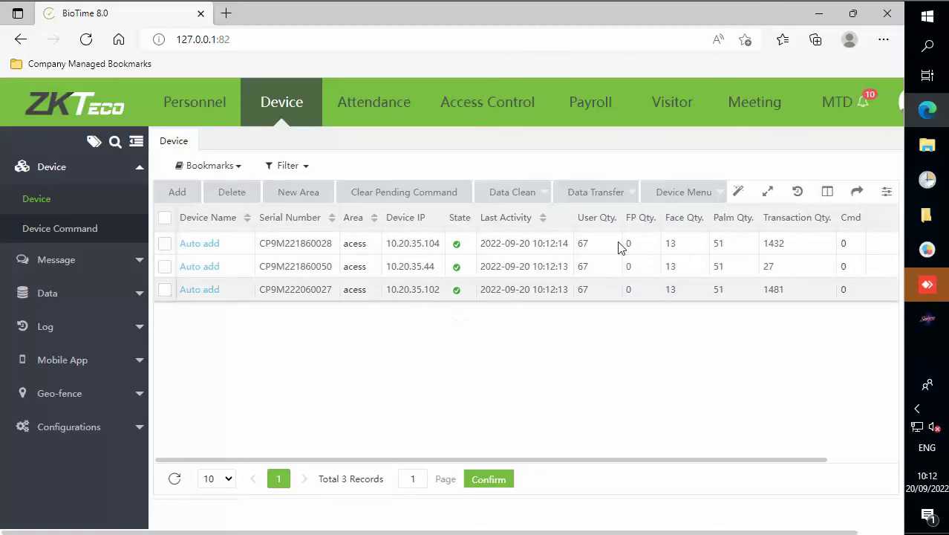
Bring up the Data Transfer options showing Sync Data to the Device.
left_click(613, 191)
left_click(572, 332)
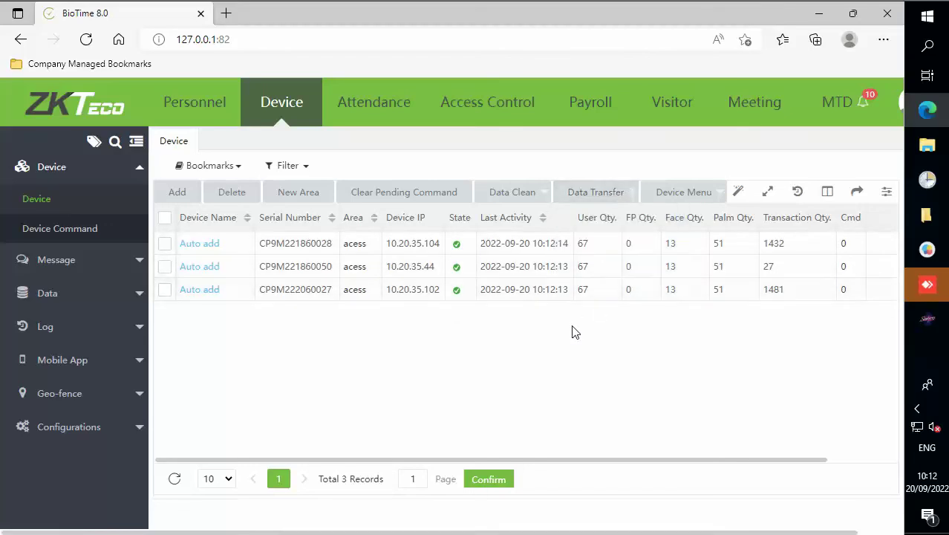
left_click(606, 194)
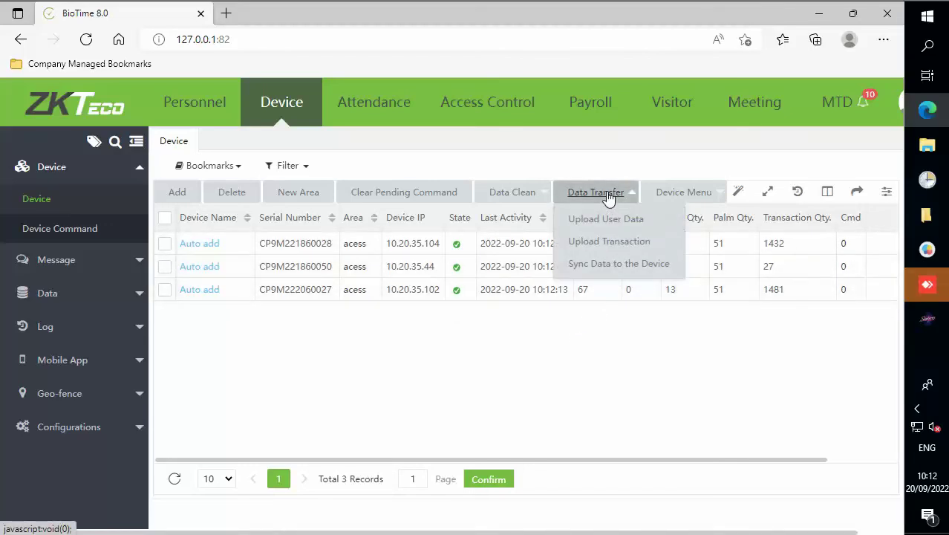
left_click(551, 350)
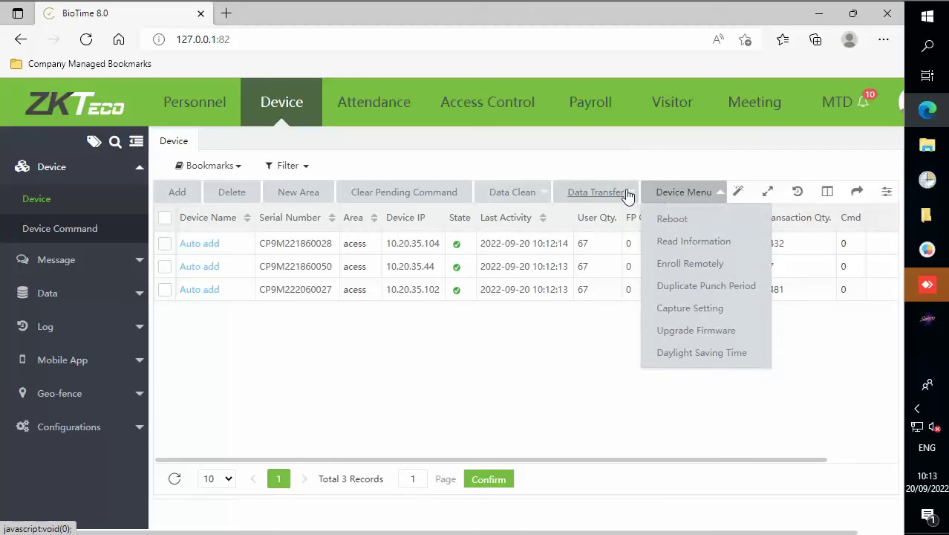
mouse_move(628, 195)
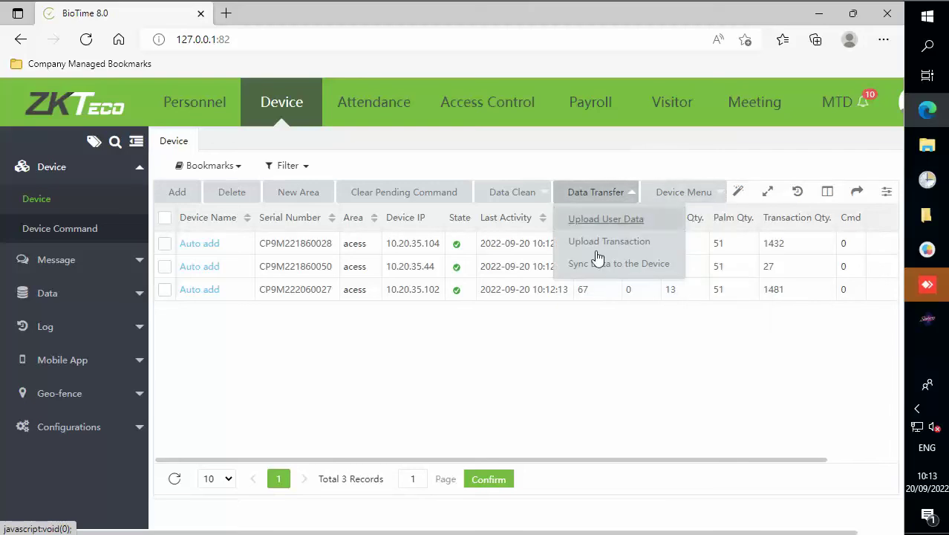